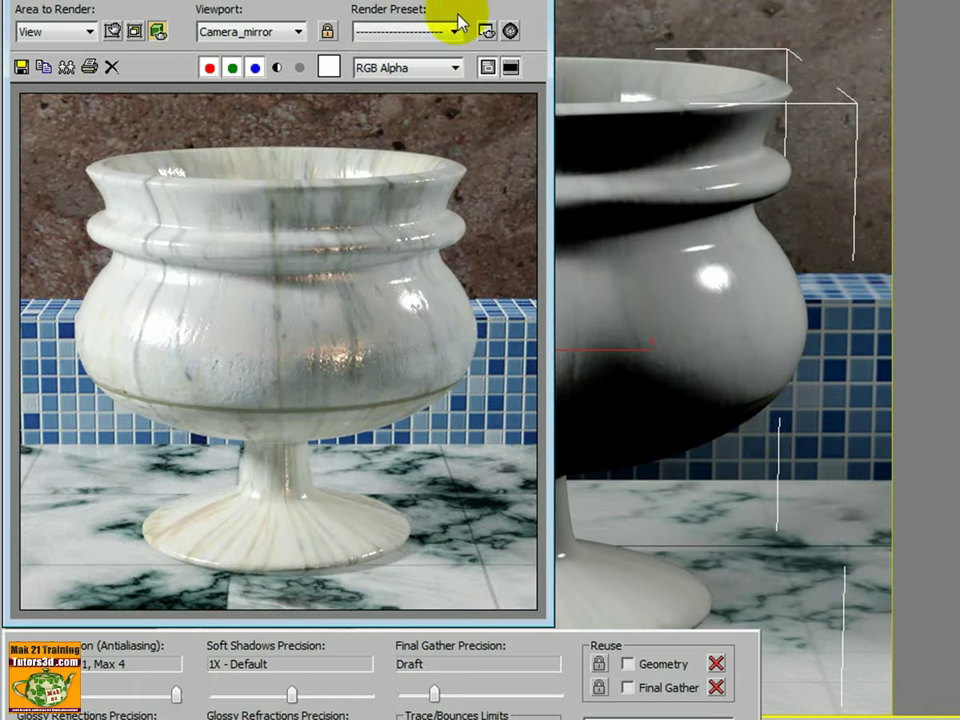
# Step: Close the rendered marble cup image to return to the Camera_mirror view
pyautogui.click(724, 293)
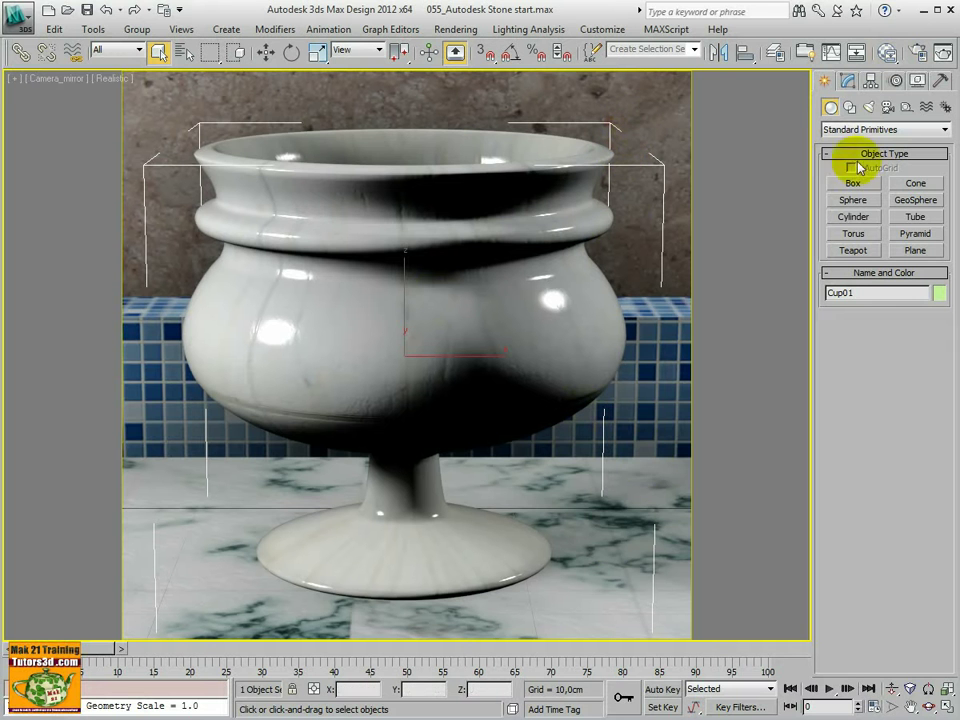
# Step: In the Slate Material Editor, select Default Stone 2 and open its stone image map, Map #203
pyautogui.click(886, 49)
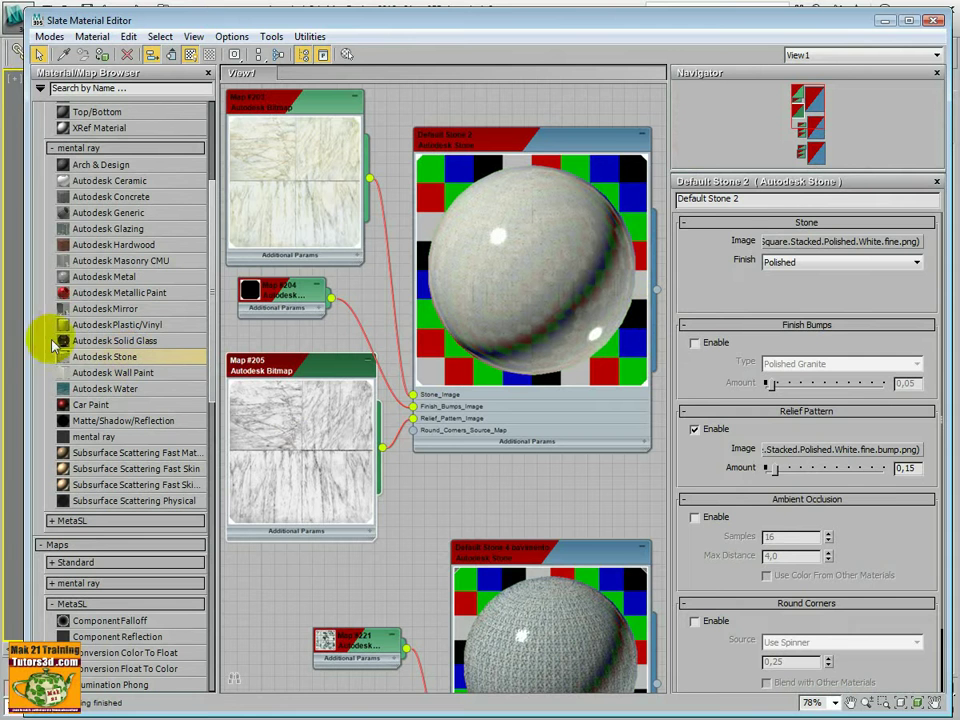
pyautogui.moveTo(26, 332); pyautogui.dragTo(7, 332)
pyautogui.moveTo(278, 352); pyautogui.dragTo(298, 384, button='middle')
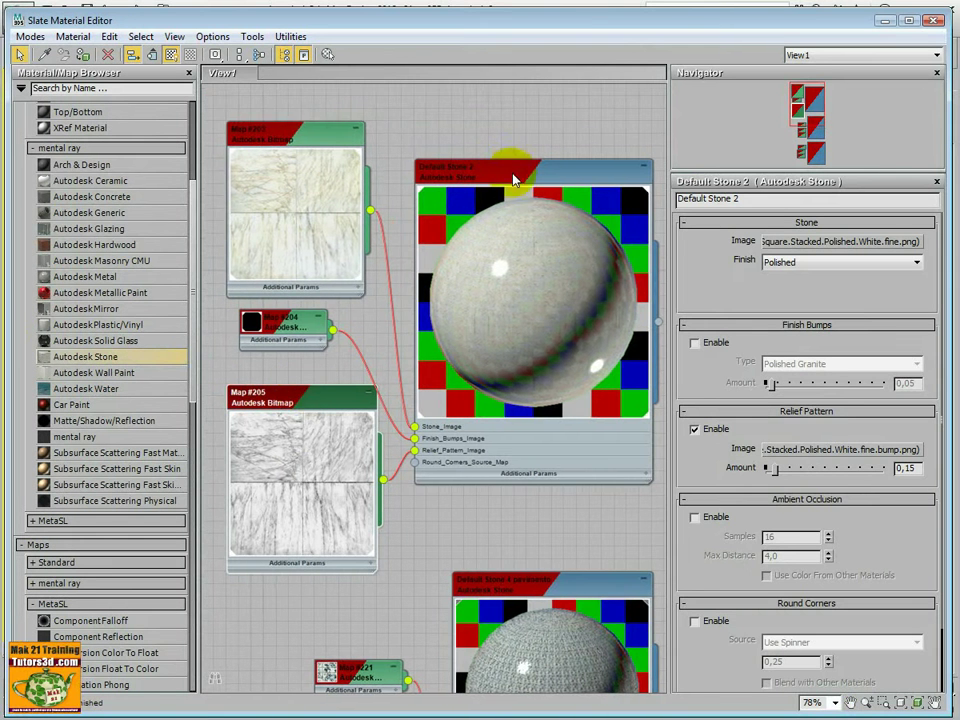
pyautogui.click(510, 176)
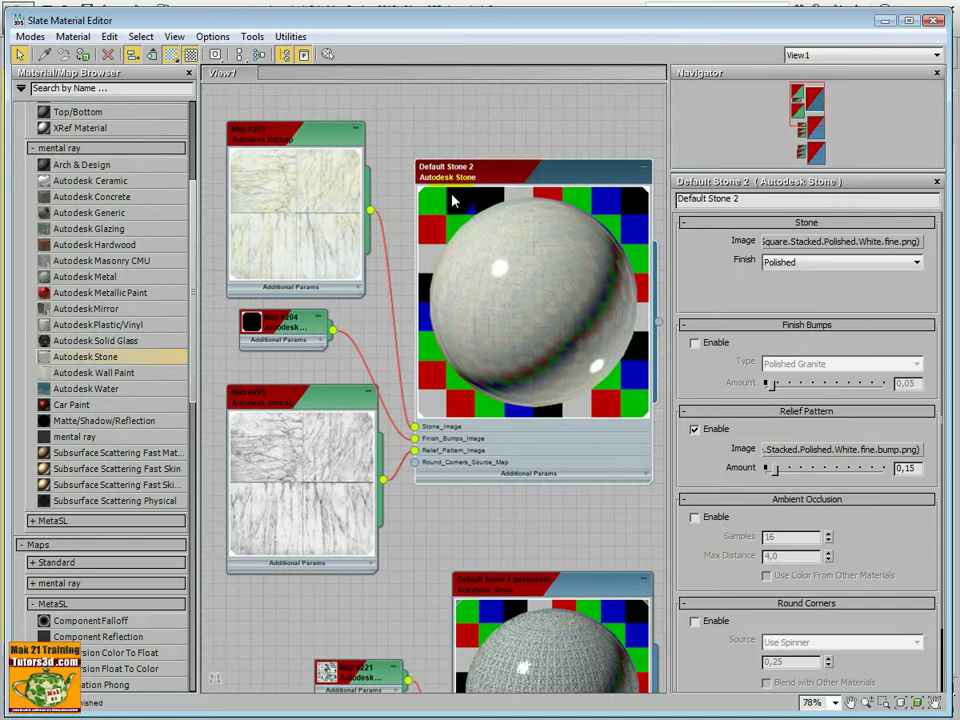
pyautogui.moveTo(312, 141); pyautogui.dragTo(315, 130)
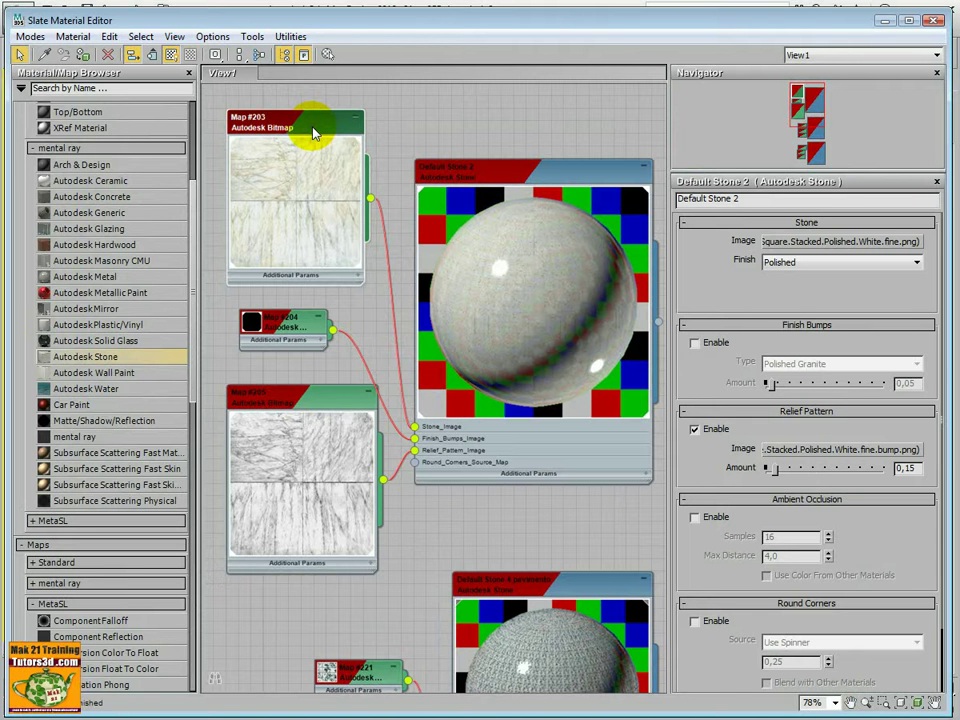
pyautogui.click(455, 172)
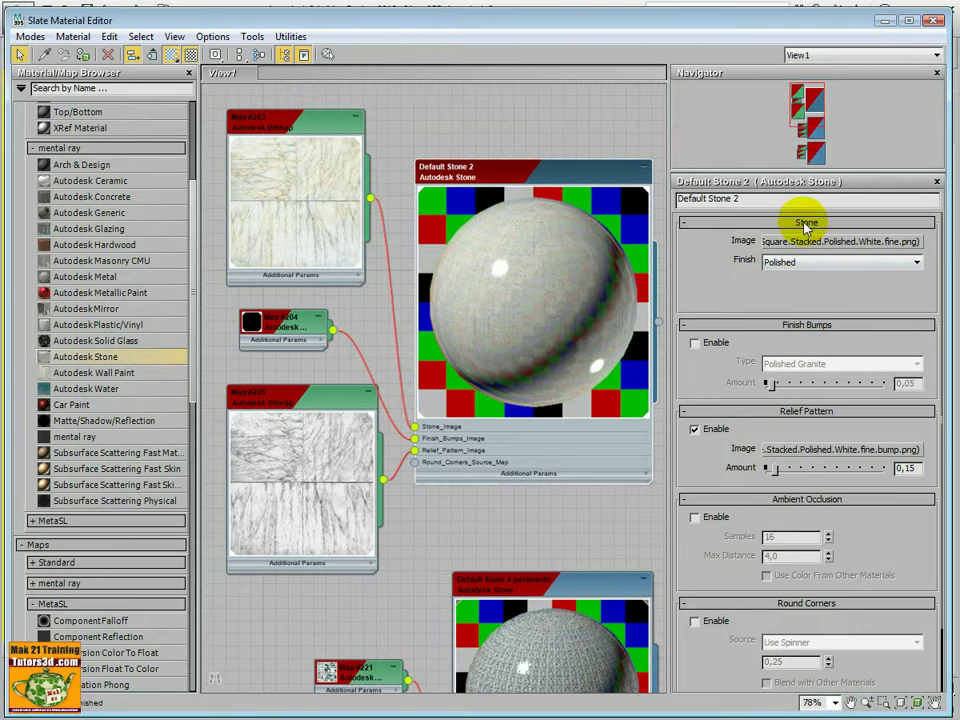
pyautogui.click(786, 243)
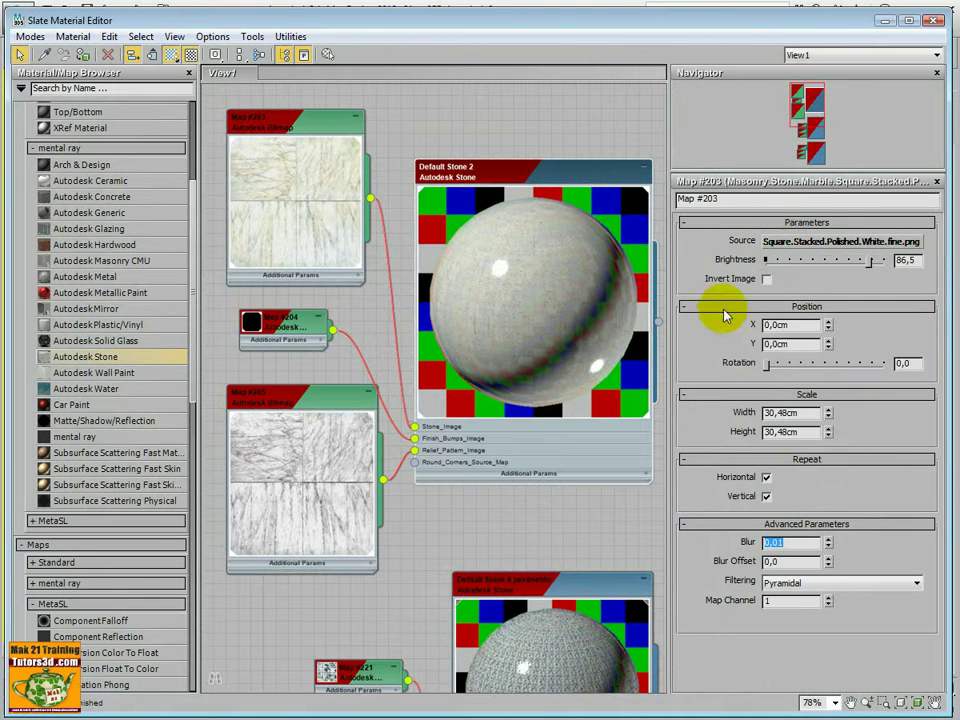
pyautogui.click(824, 245)
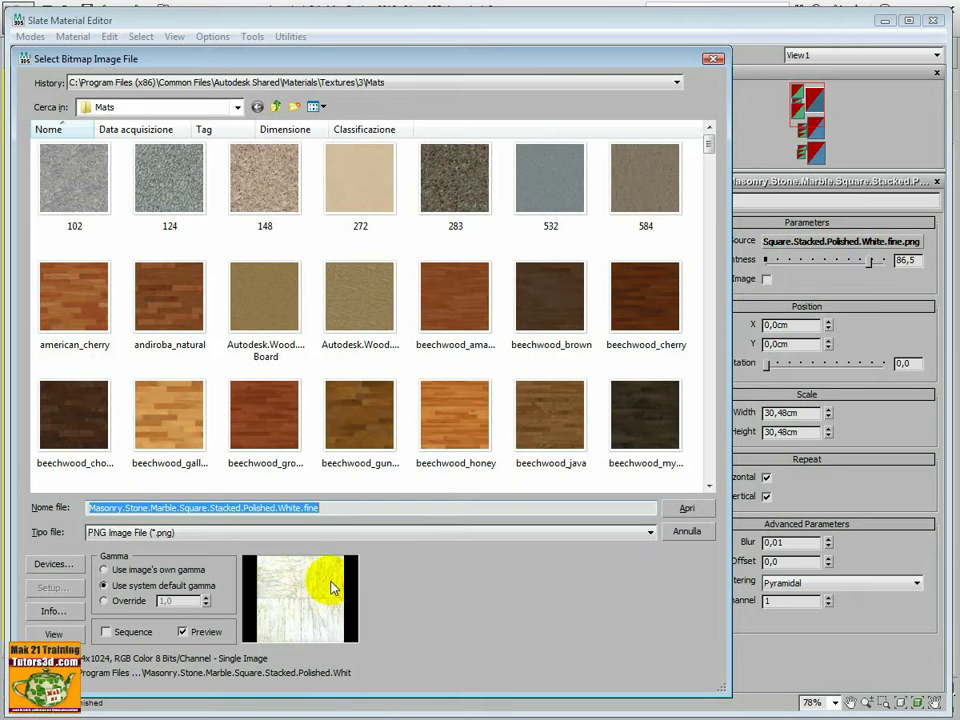
pyautogui.moveTo(709, 145); pyautogui.dragTo(713, 195)
pyautogui.click(564, 288)
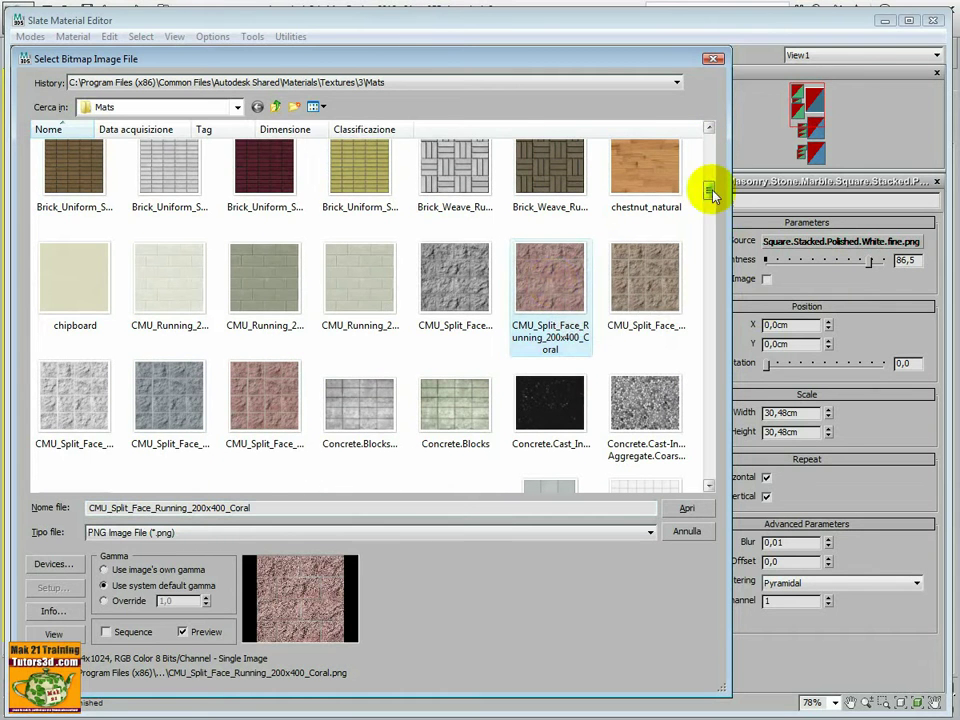
pyautogui.moveTo(708, 193); pyautogui.dragTo(710, 243)
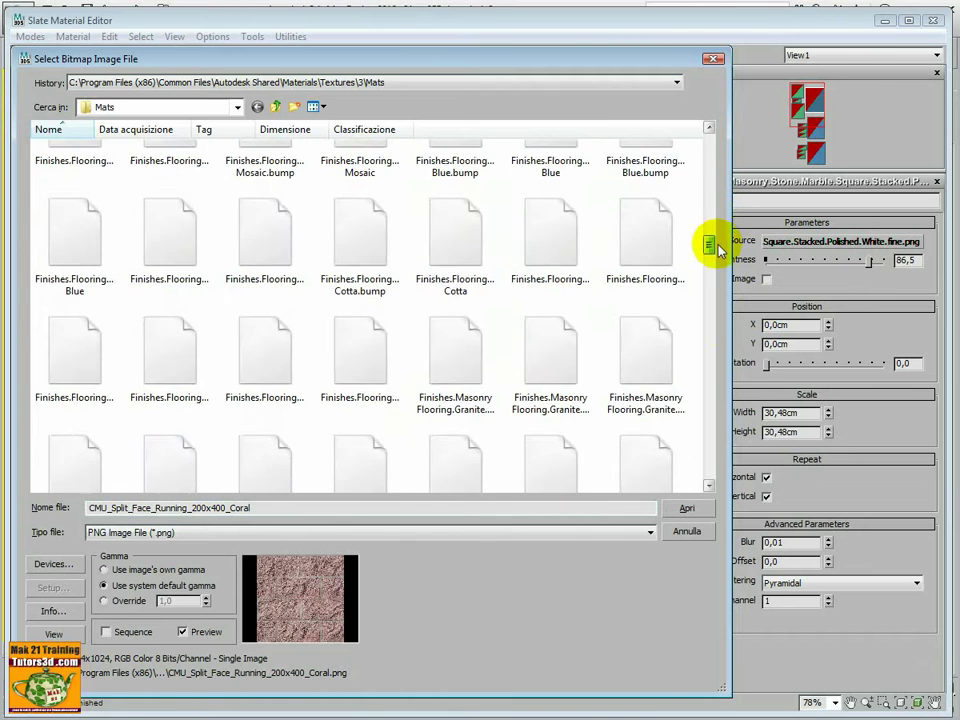
pyautogui.click(689, 538)
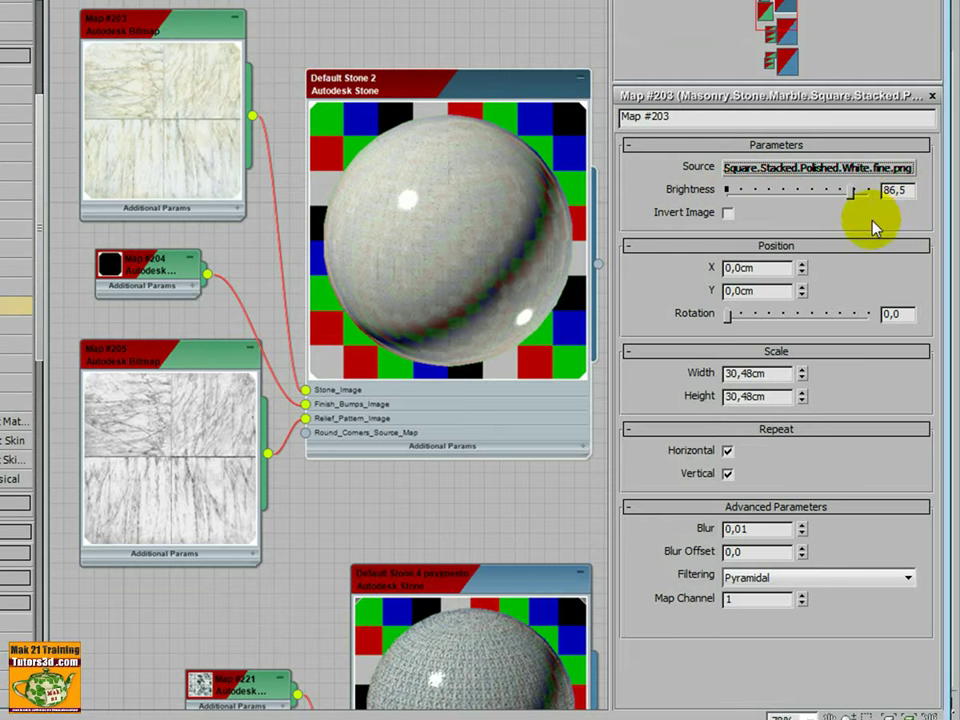
# Step: Leave Map #203's marble image uninverted at 30,48cm width and height, then reopen Default Stone 2
pyautogui.click(729, 214)
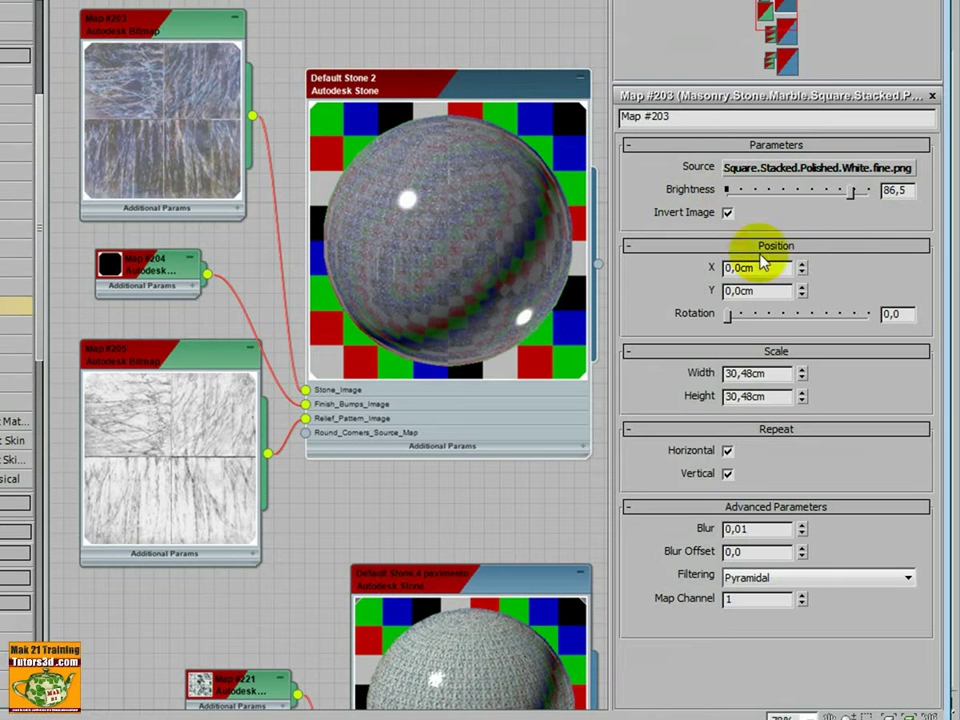
pyautogui.click(728, 214)
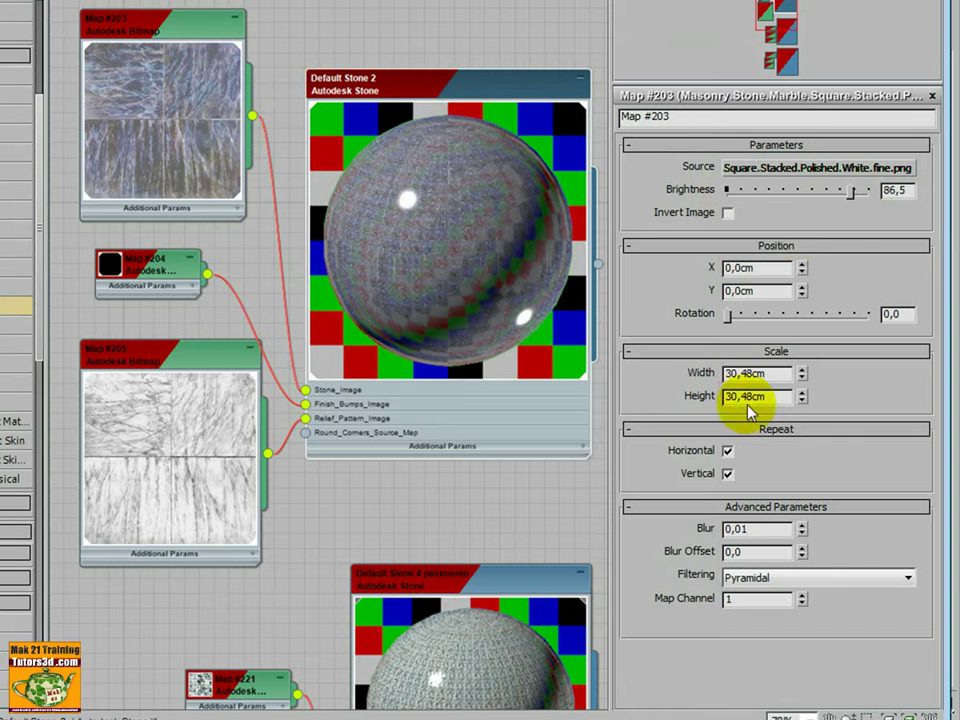
pyautogui.moveTo(782, 374); pyautogui.dragTo(727, 374)
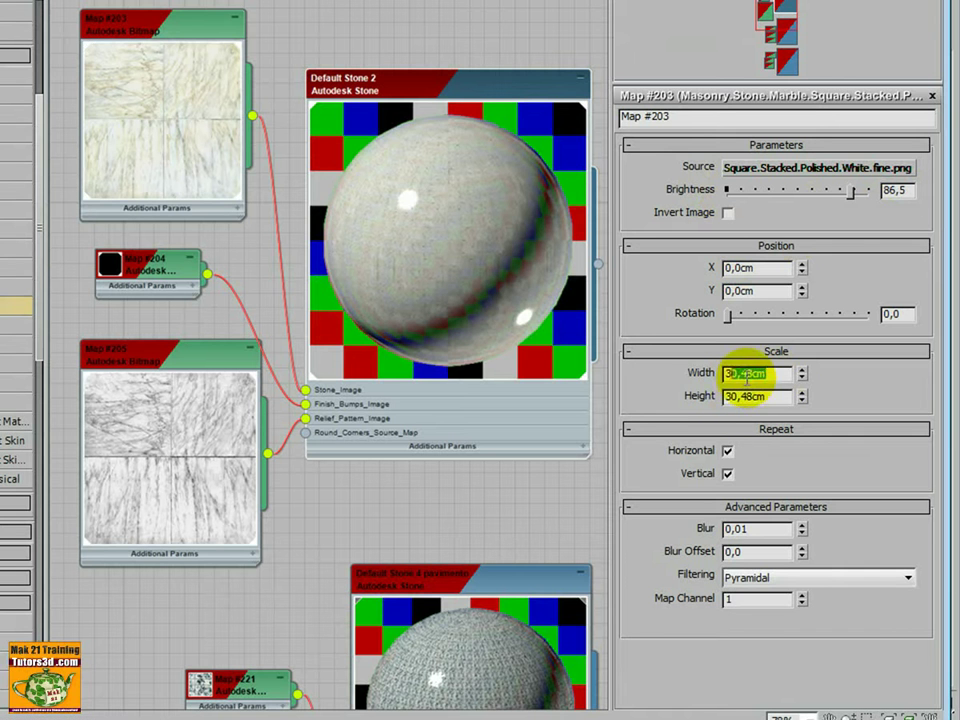
pyautogui.moveTo(782, 396); pyautogui.dragTo(727, 397)
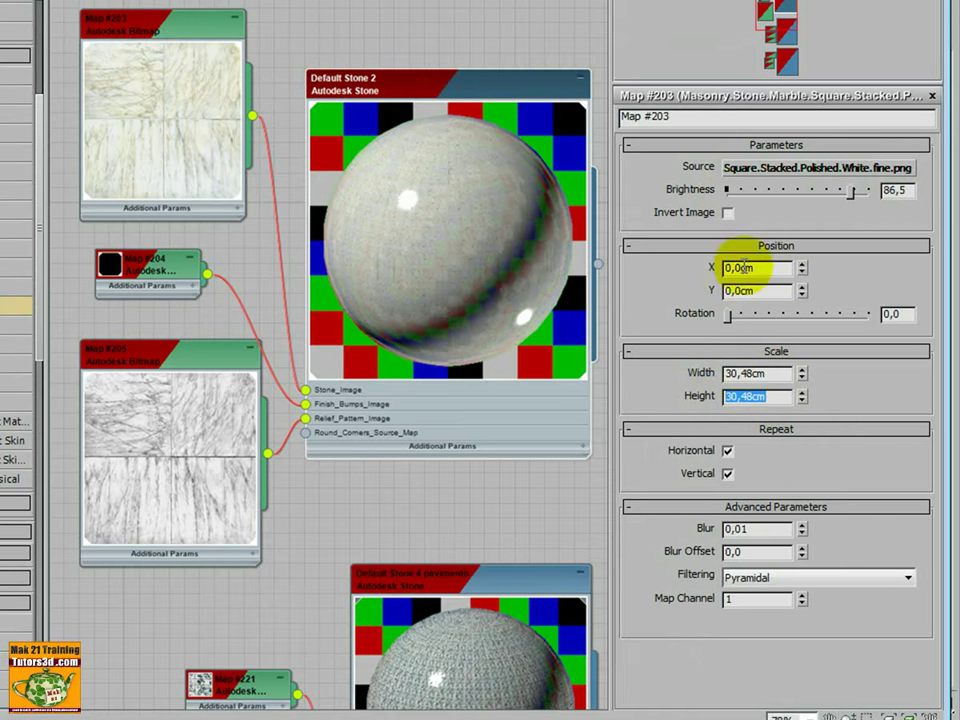
pyautogui.doubleClick(529, 90)
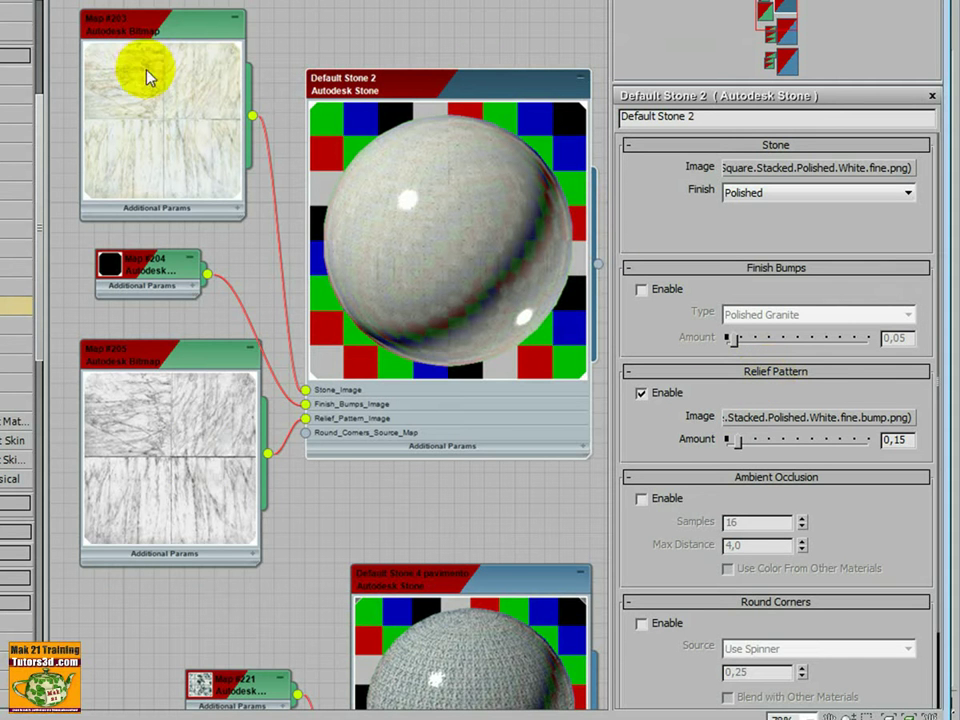
# Step: Open Map #205, the relief pattern bump image, to browse for a replacement file
pyautogui.moveTo(188, 382); pyautogui.dragTo(175, 380)
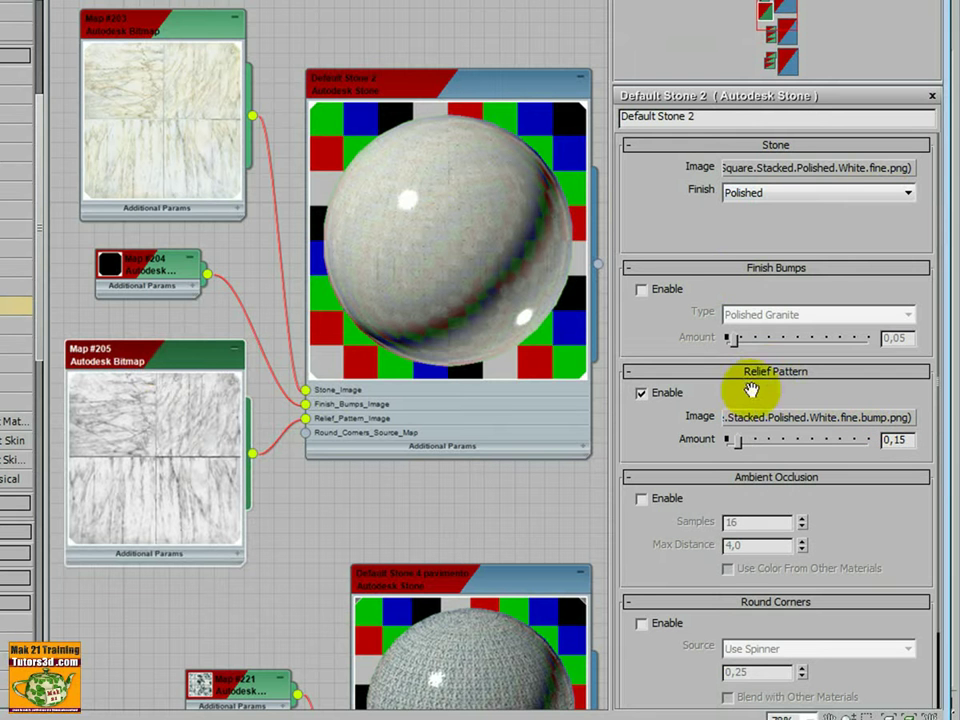
pyautogui.click(803, 418)
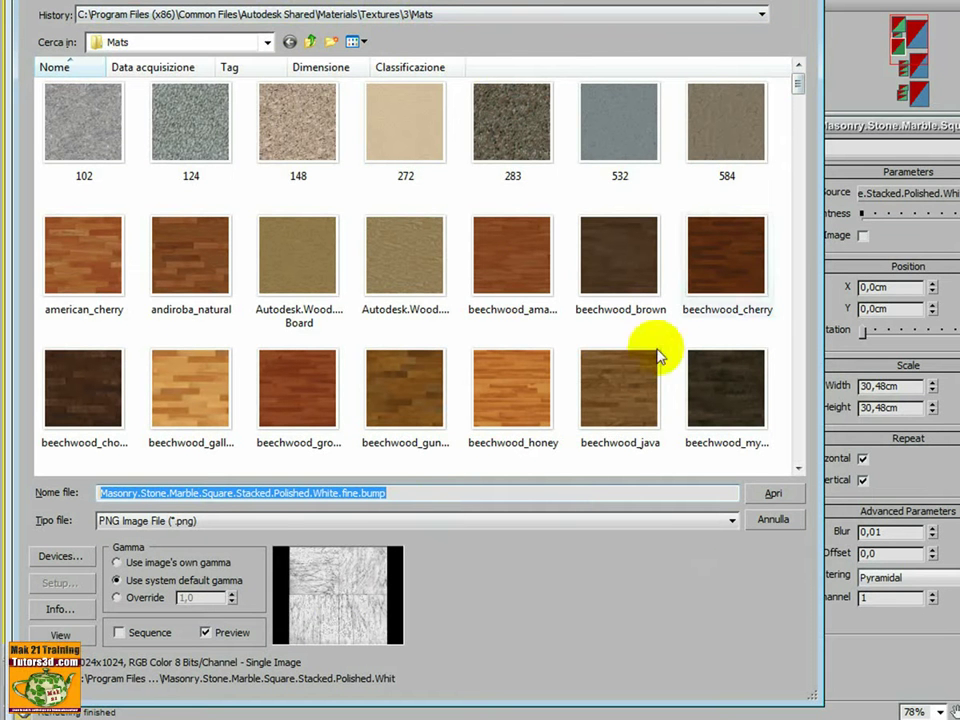
# Step: Preview granite and marble textures, then pick Masonry.Stone.Marble.Square.Stacked.Polished.White.coarse as the relief image
pyautogui.moveTo(797, 86); pyautogui.dragTo(788, 253)
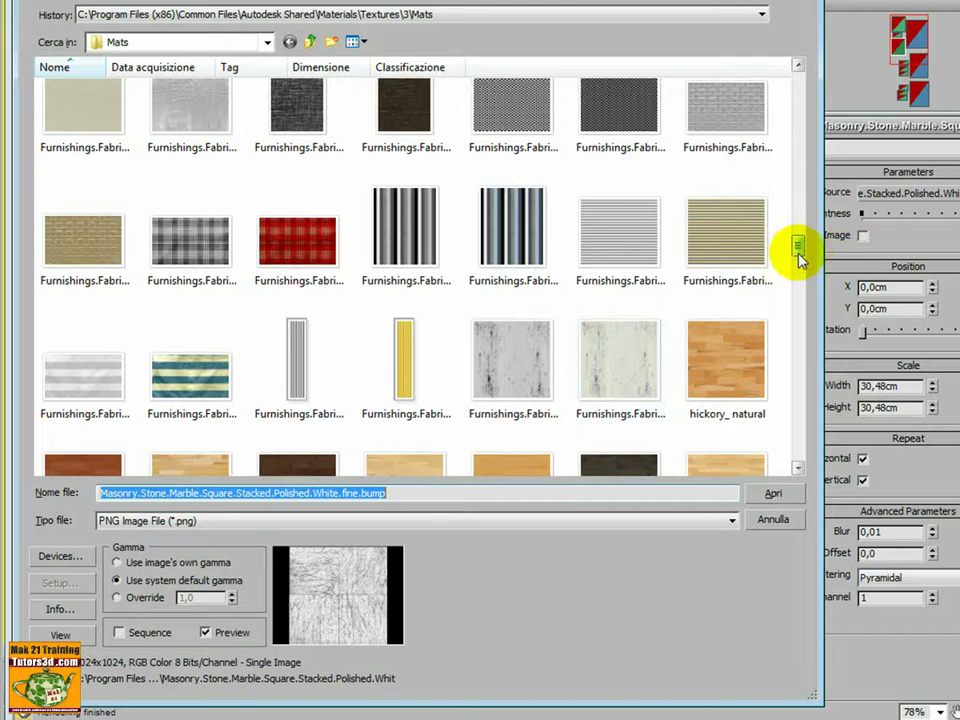
pyautogui.moveTo(797, 250); pyautogui.dragTo(807, 287)
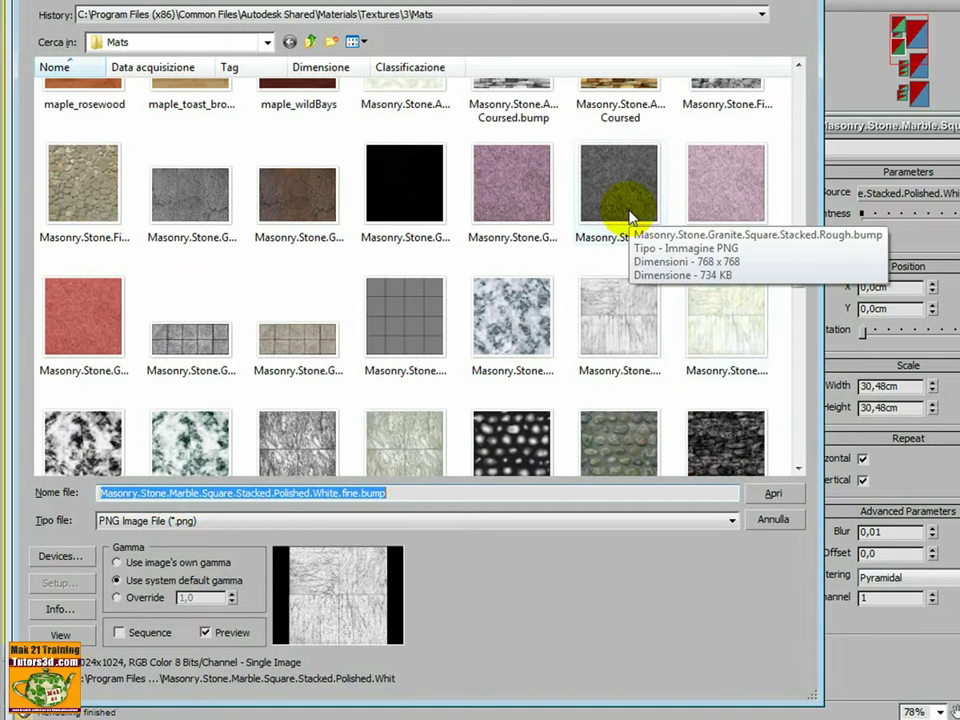
pyautogui.click(630, 216)
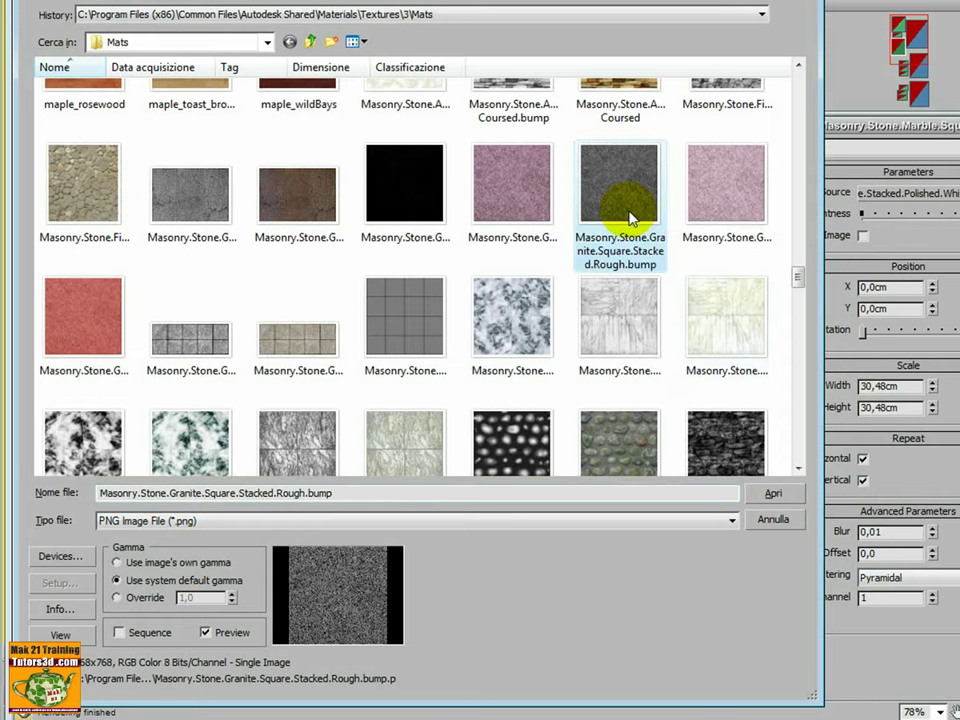
pyautogui.click(535, 228)
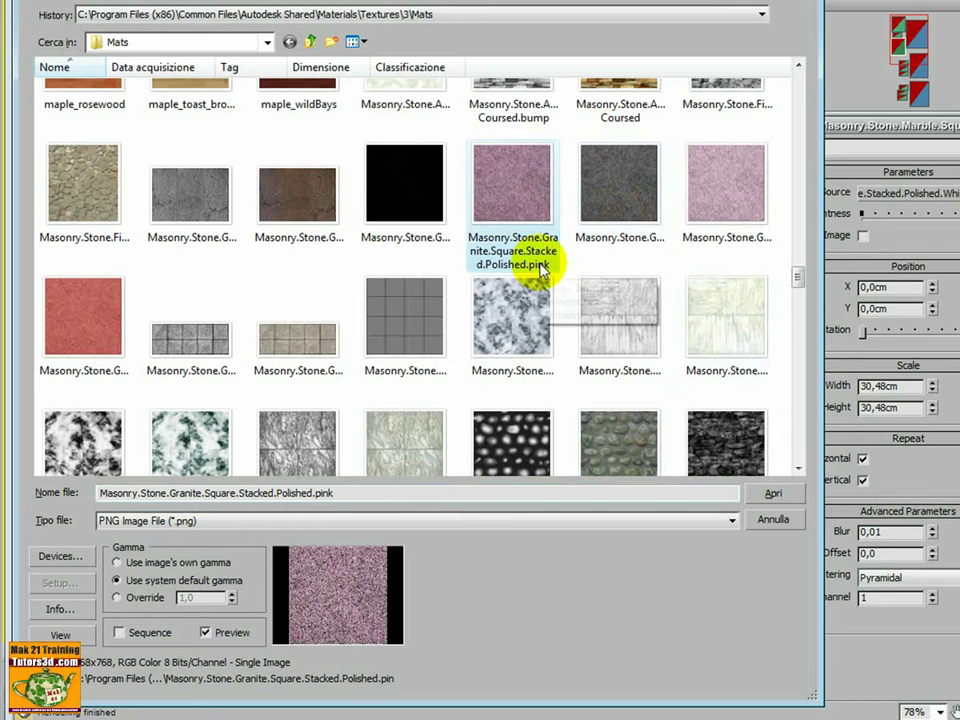
pyautogui.click(632, 328)
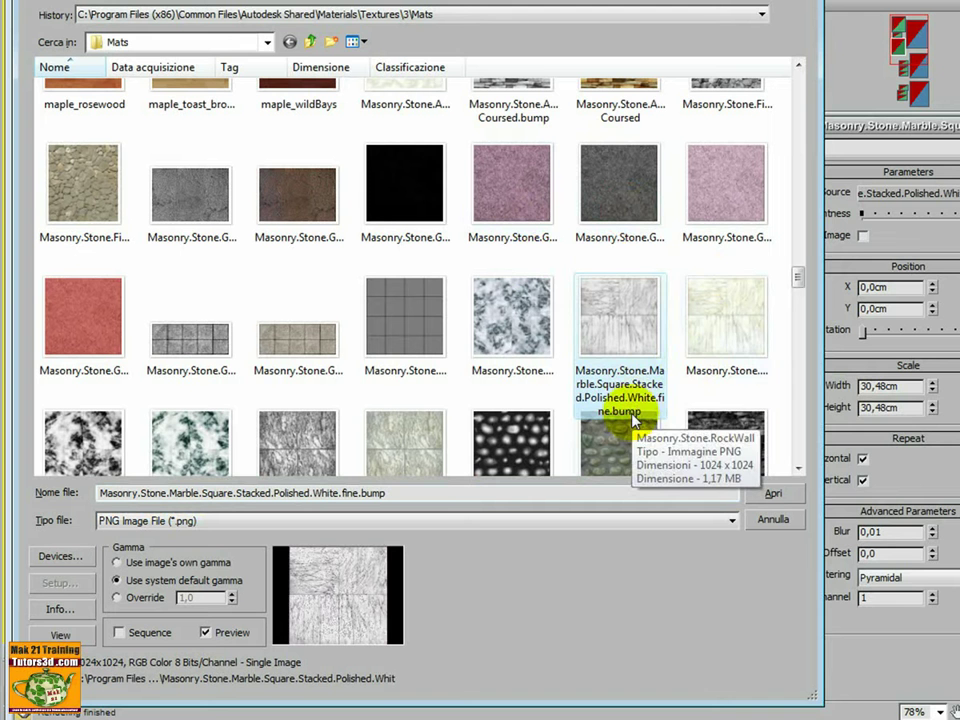
pyautogui.click(720, 332)
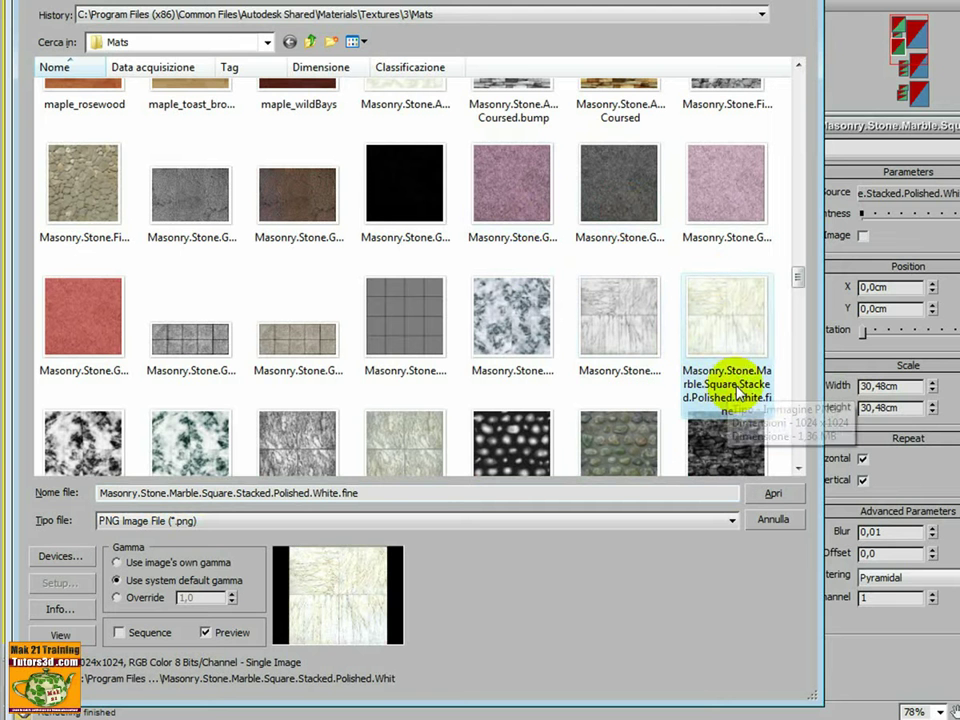
pyautogui.click(554, 345)
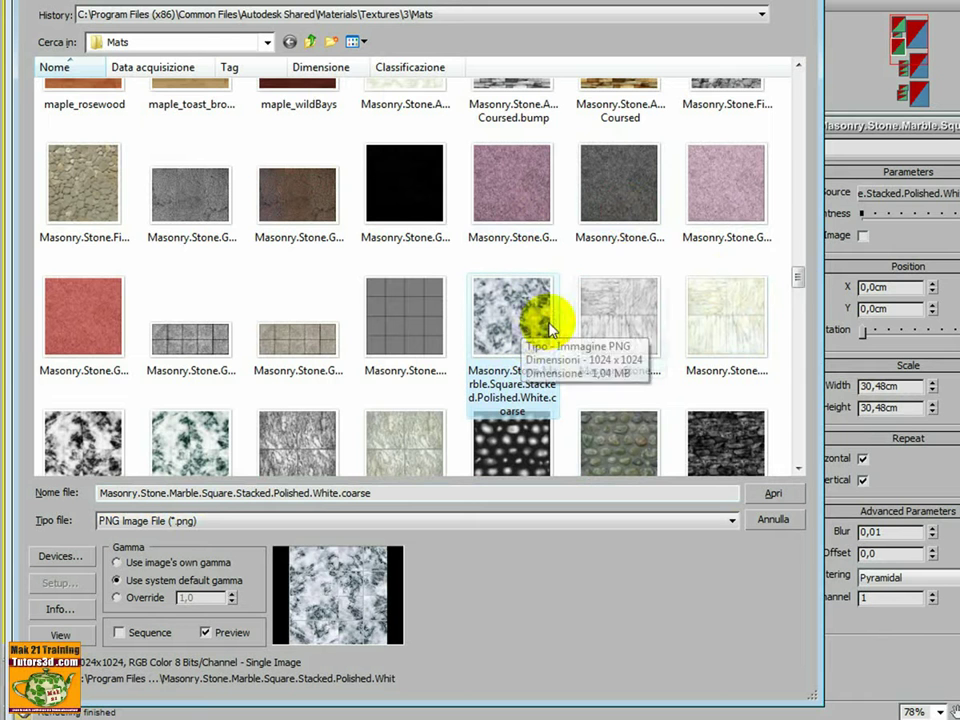
# Step: Preview the White & Green marble and Masonry.Stone.Unfinished textures, then cancel without loading any
pyautogui.scroll(-1, 797, 282)
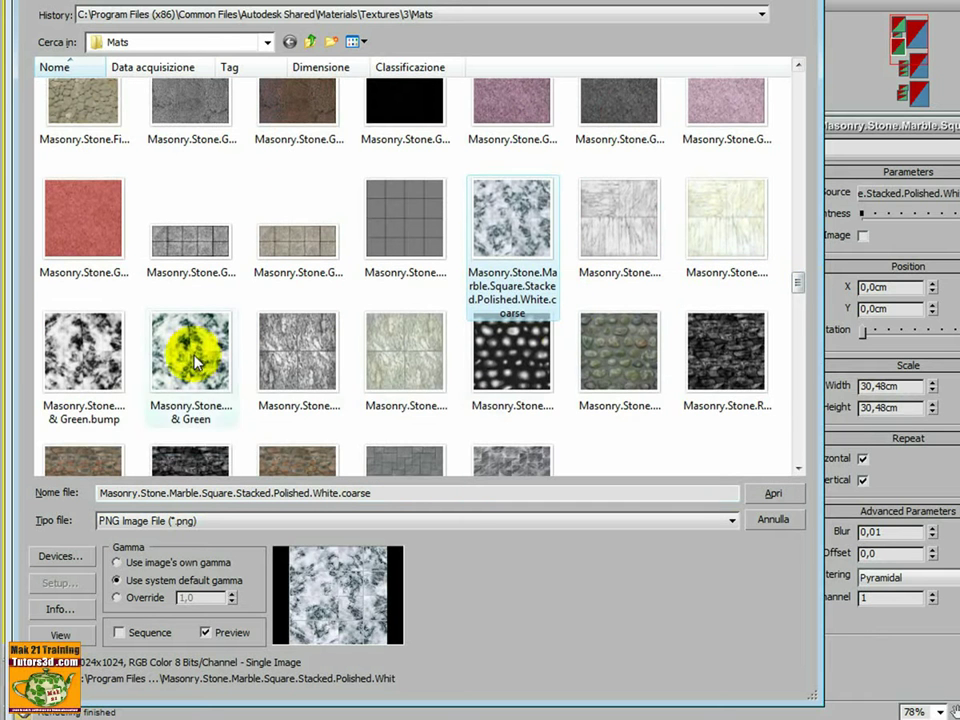
pyautogui.click(196, 362)
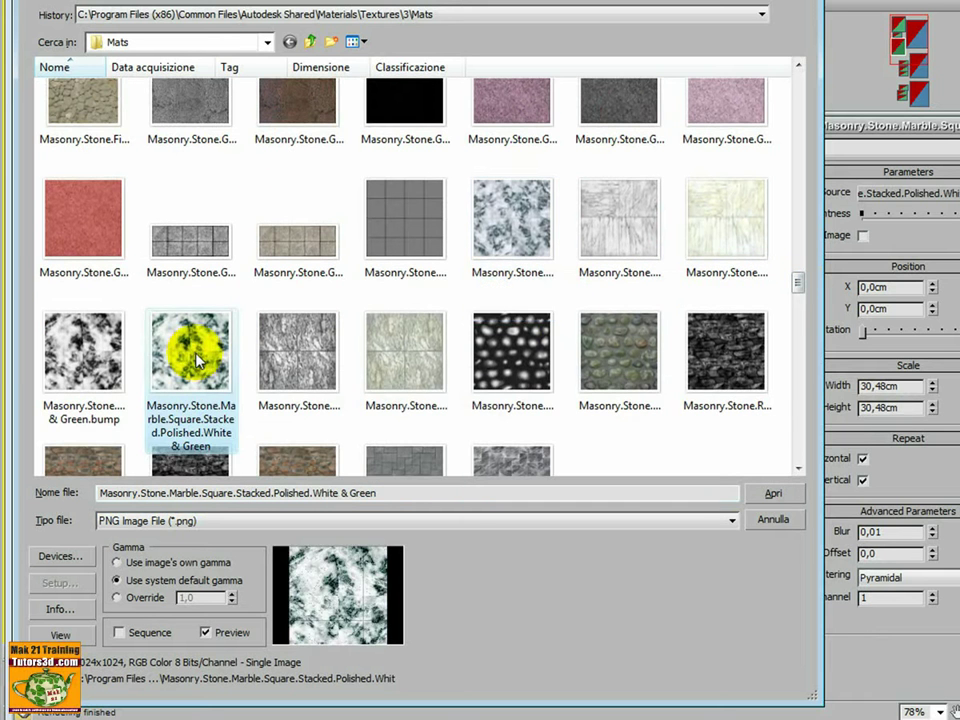
pyautogui.click(107, 356)
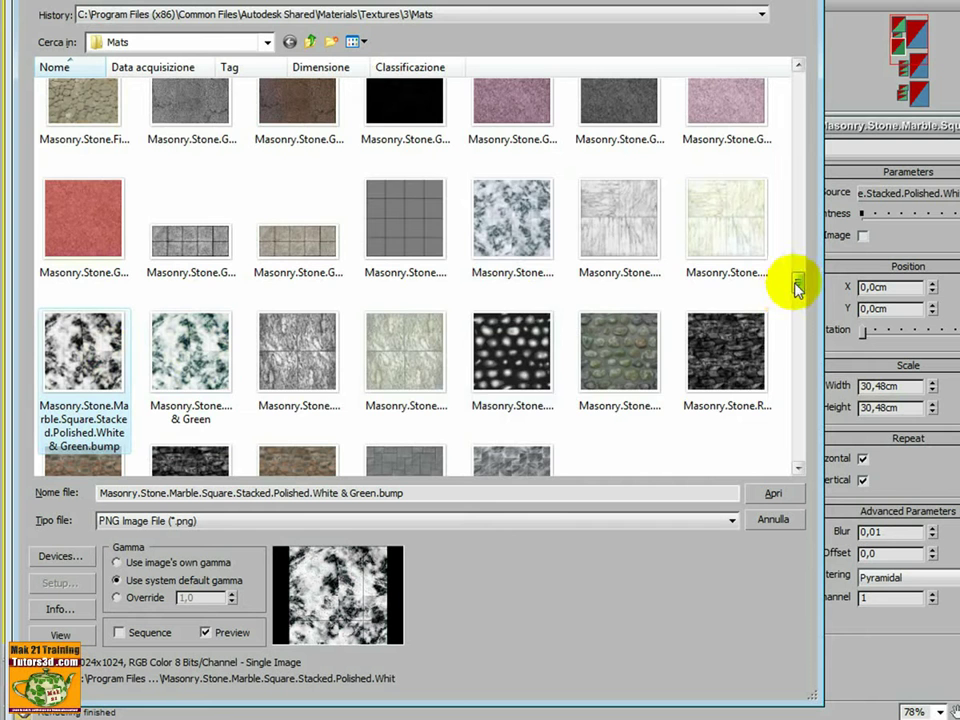
pyautogui.scroll(-1, 797, 288)
pyautogui.scroll(-1, 798, 291)
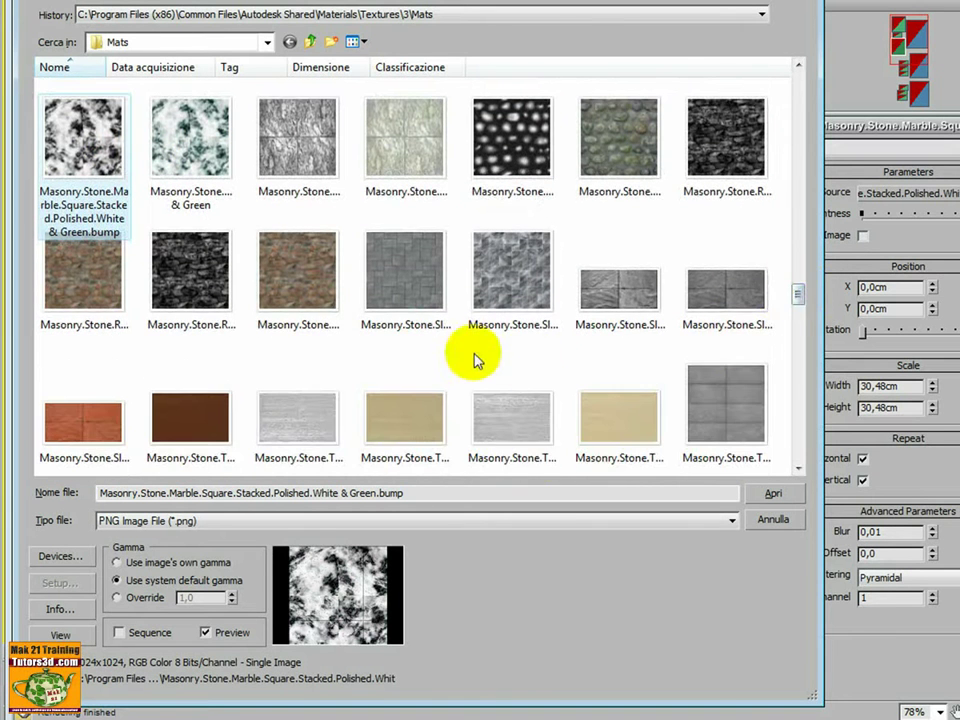
pyautogui.moveTo(796, 293); pyautogui.dragTo(797, 313)
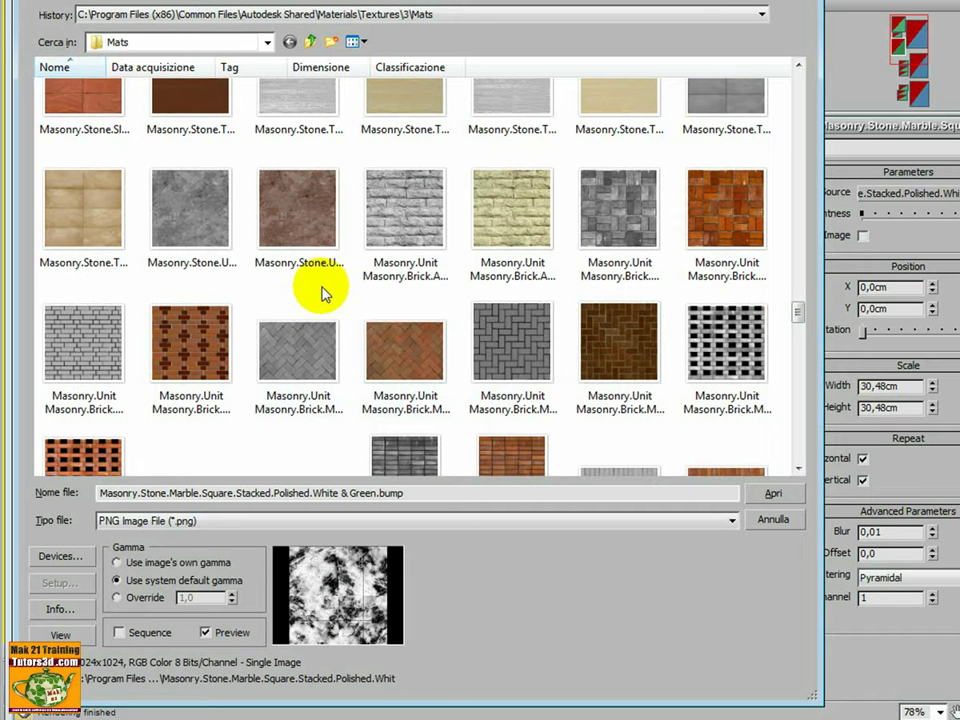
pyautogui.click(298, 256)
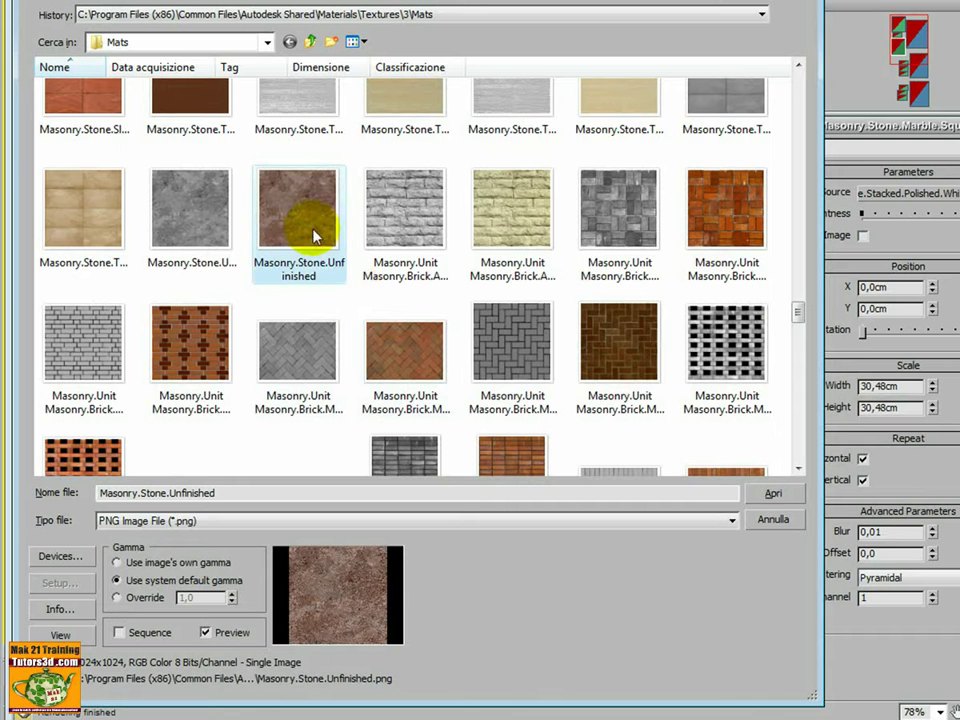
pyautogui.moveTo(298, 215)
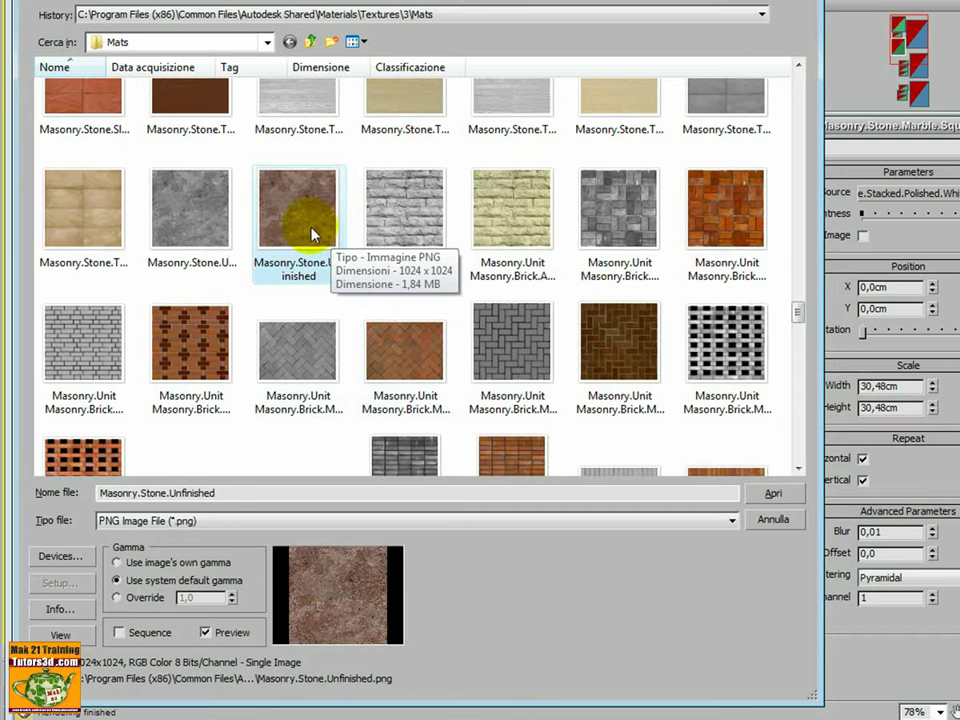
pyautogui.click(190, 218)
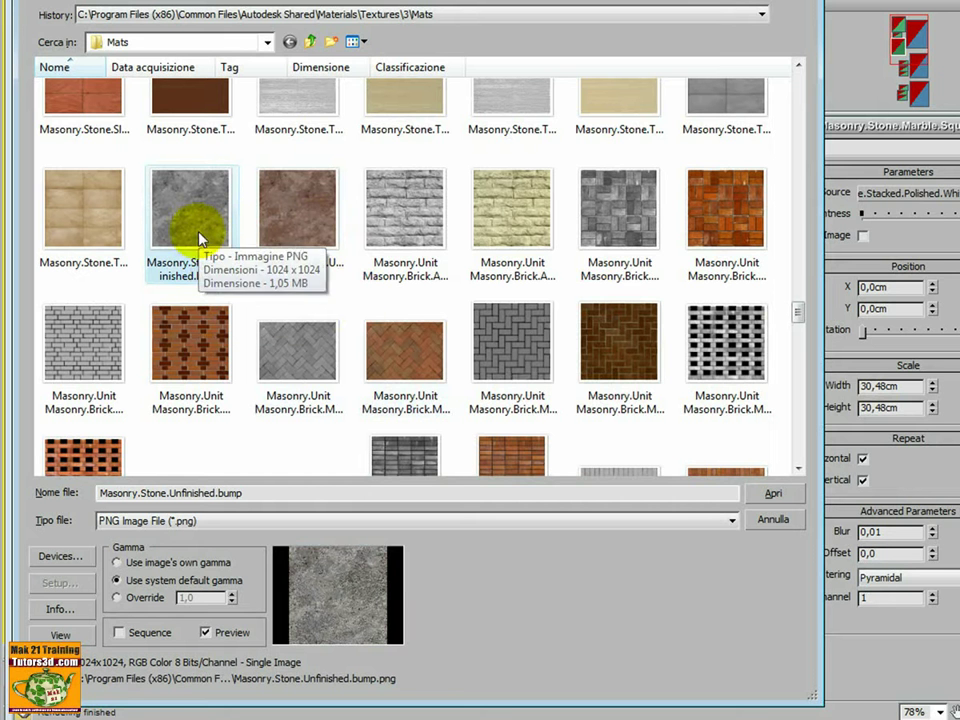
pyautogui.click(787, 519)
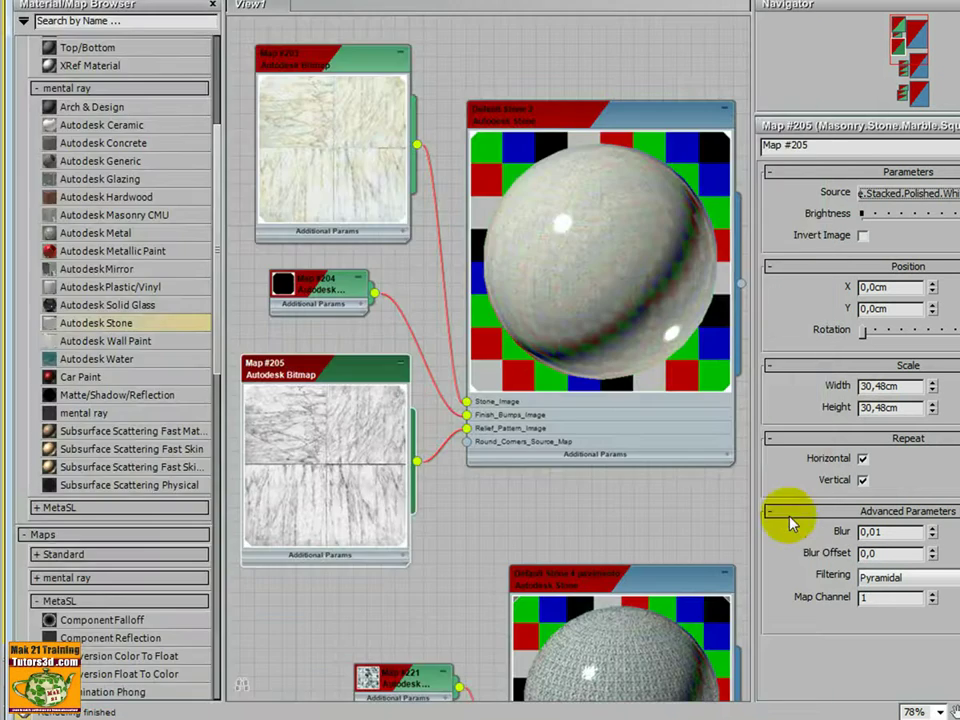
# Step: Show Default Stone 2's parameter rollouts and list its available stone finishes
pyautogui.click(605, 138)
pyautogui.doubleClick(589, 296)
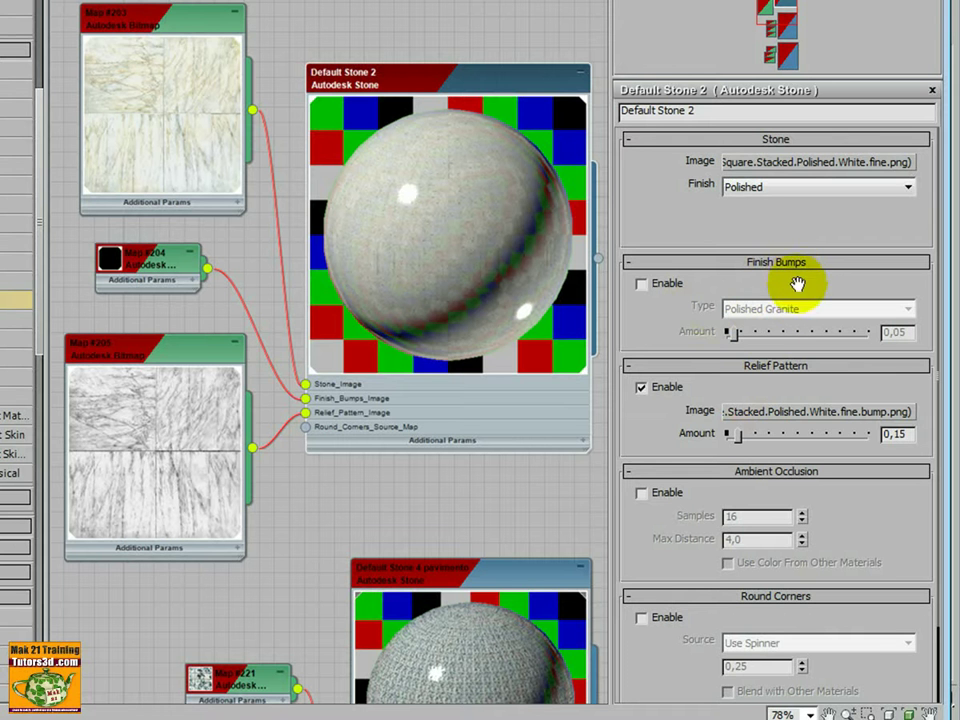
pyautogui.click(485, 122)
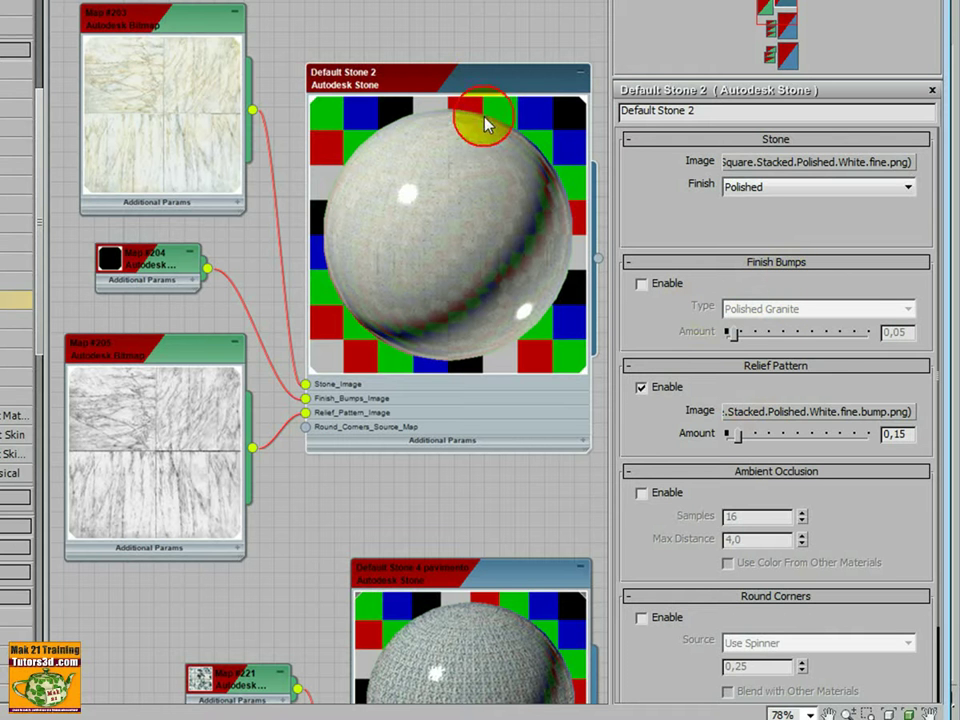
pyautogui.click(796, 195)
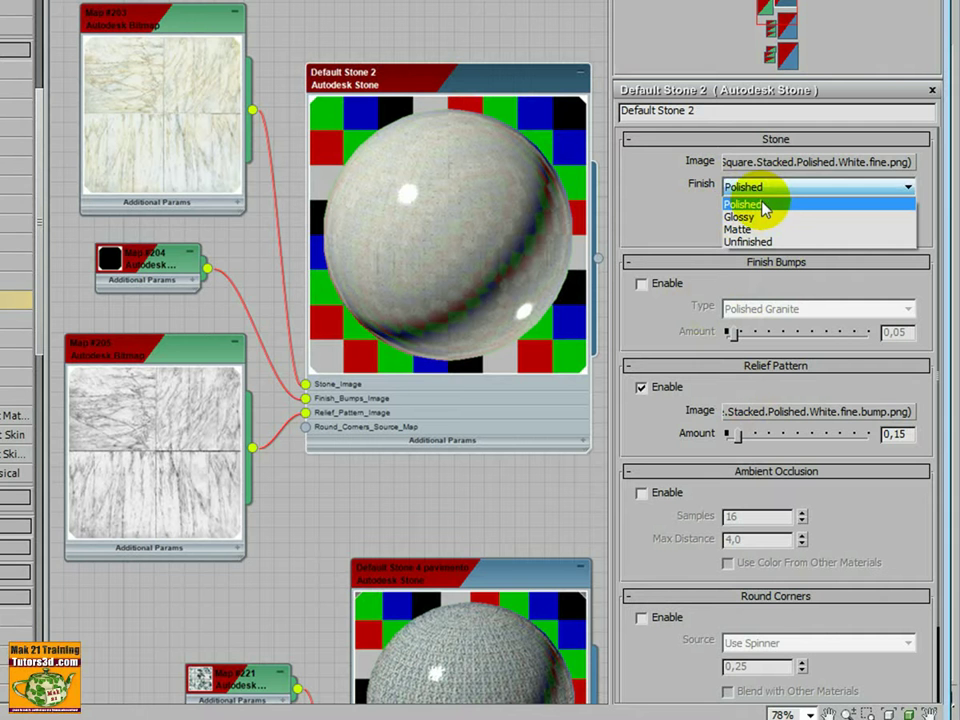
# Step: Keep the Polished finish and enable Finish Bumps with the Polished Granite type
pyautogui.click(700, 189)
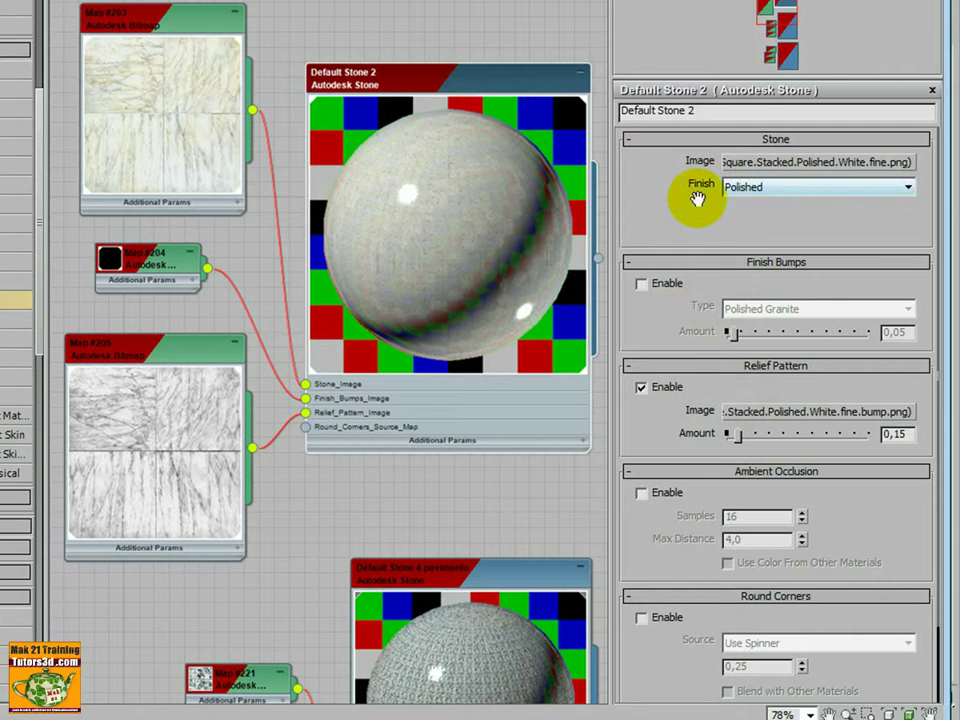
pyautogui.click(642, 286)
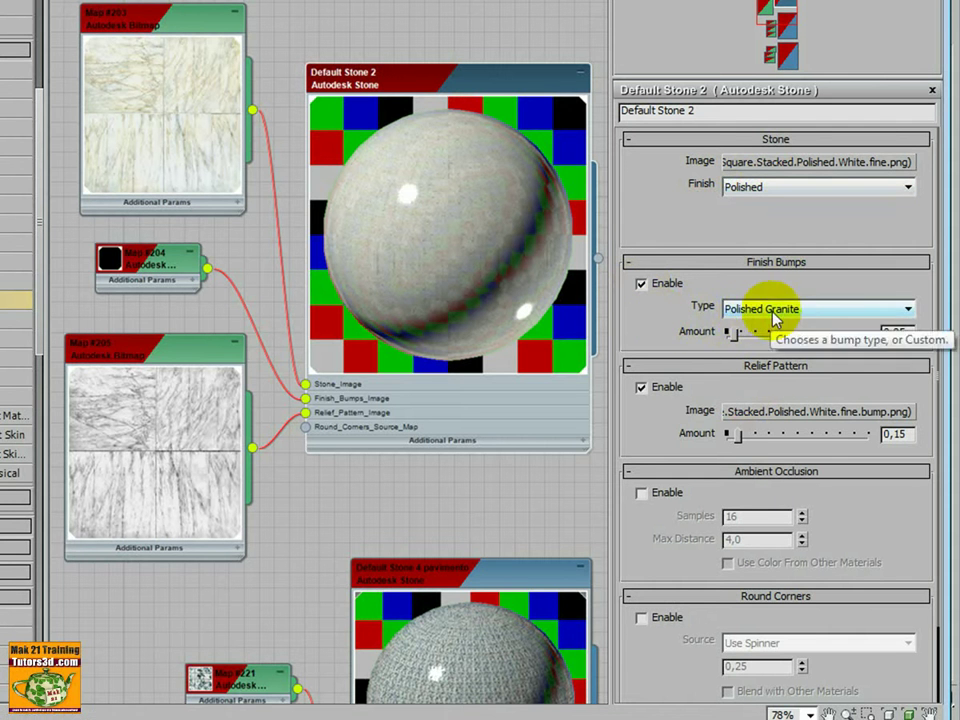
pyautogui.click(906, 310)
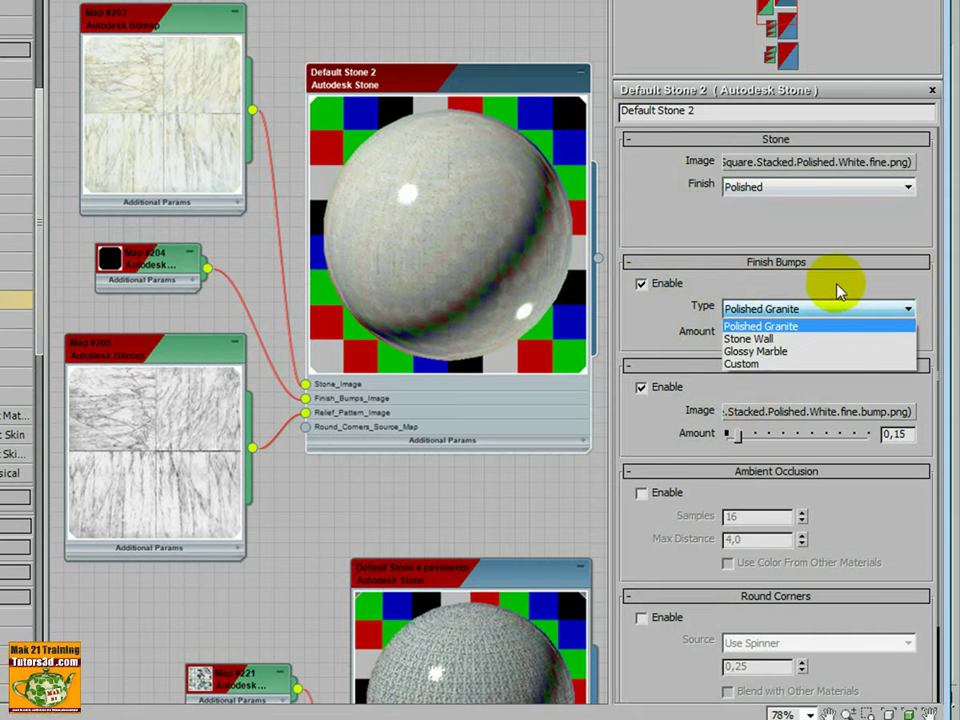
pyautogui.click(702, 188)
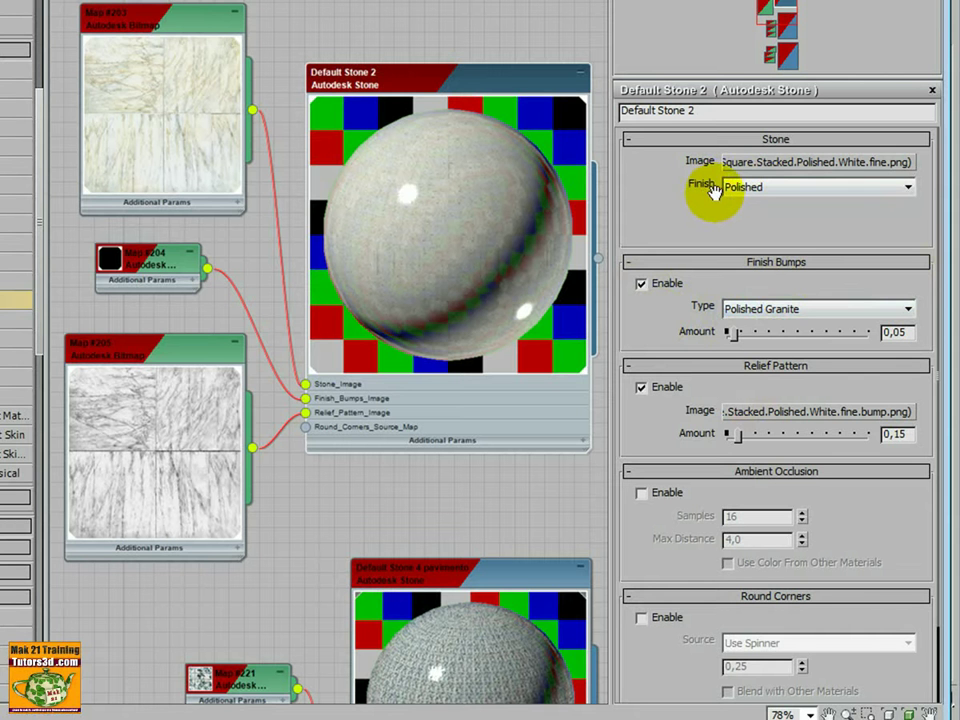
pyautogui.moveTo(262, 76); pyautogui.dragTo(34, 76, button='middle')
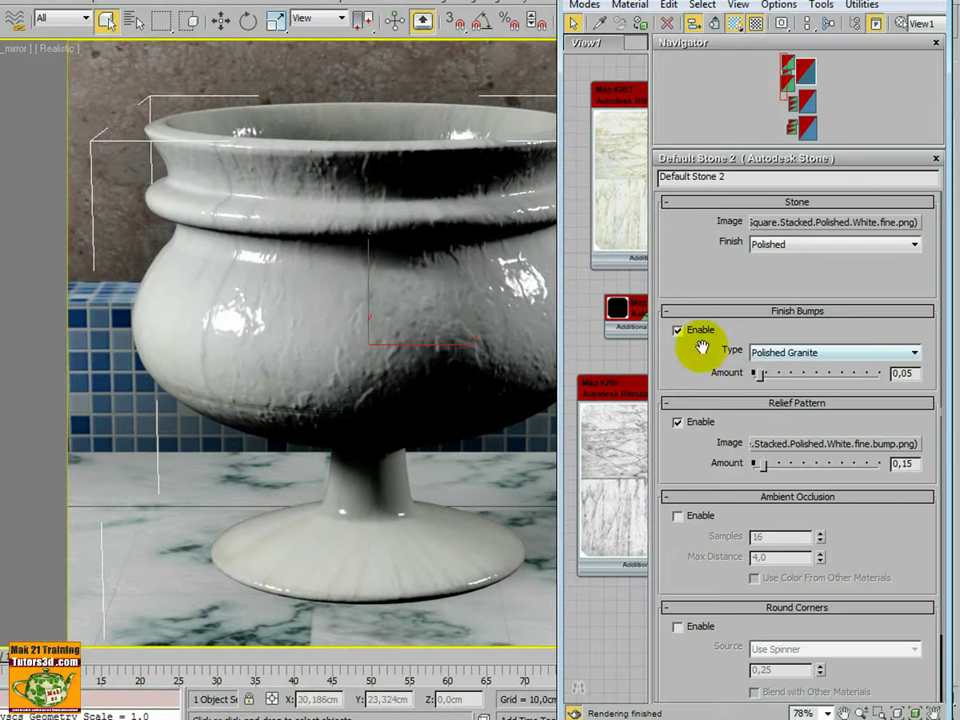
# Step: Set the Polished Granite finish bump amount to 0,05 and render the Camera_mirror view
pyautogui.click(678, 330)
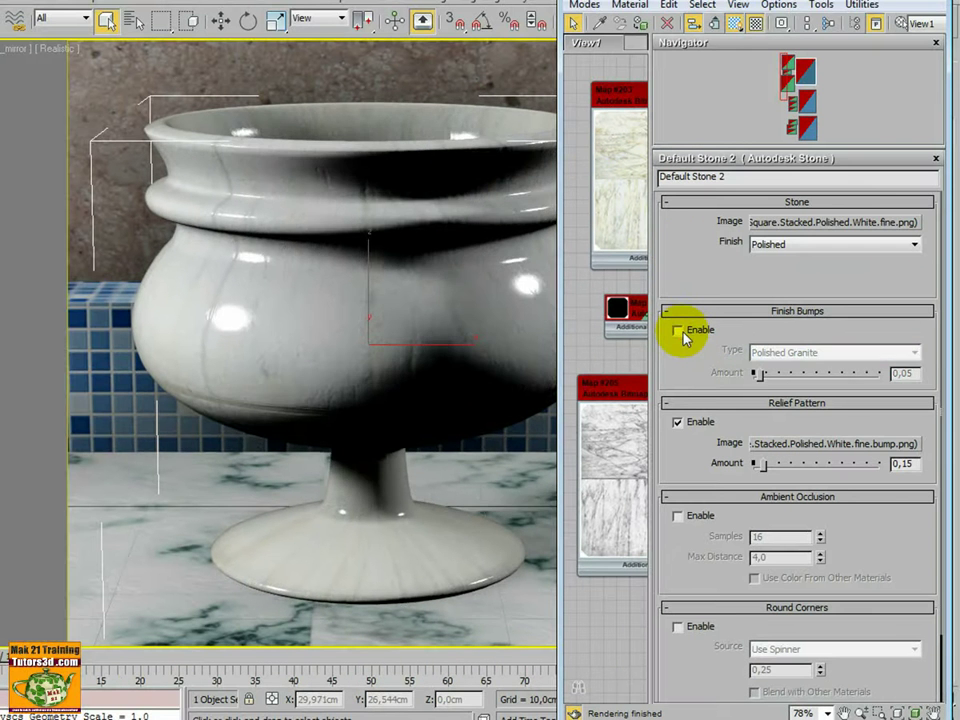
pyautogui.click(678, 330)
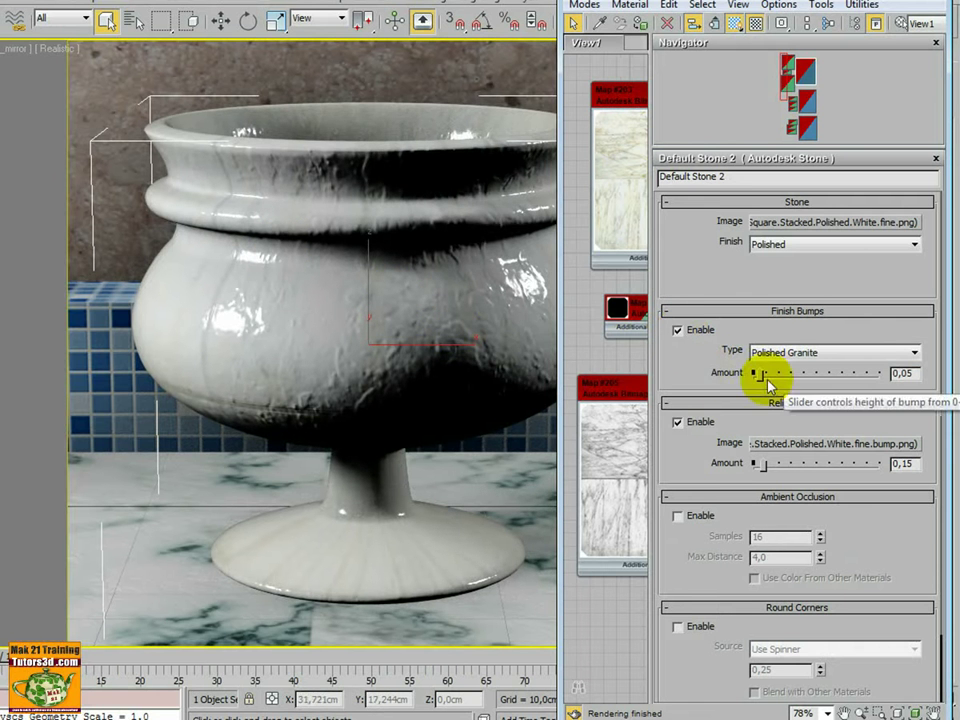
pyautogui.moveTo(761, 375); pyautogui.dragTo(756, 375)
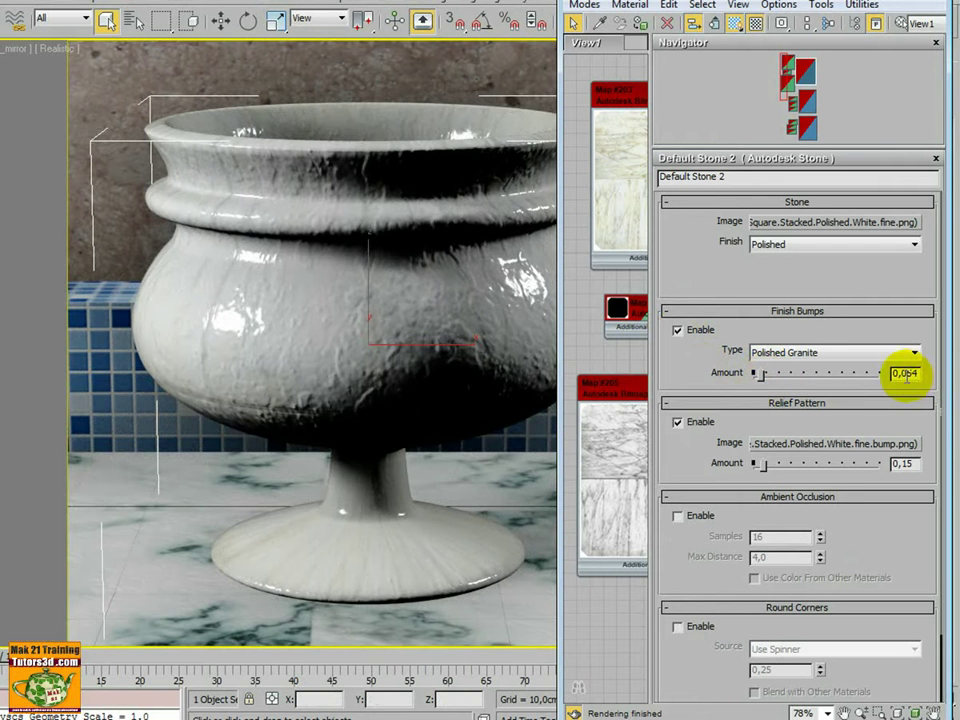
pyautogui.moveTo(903, 375); pyautogui.dragTo(920, 374)
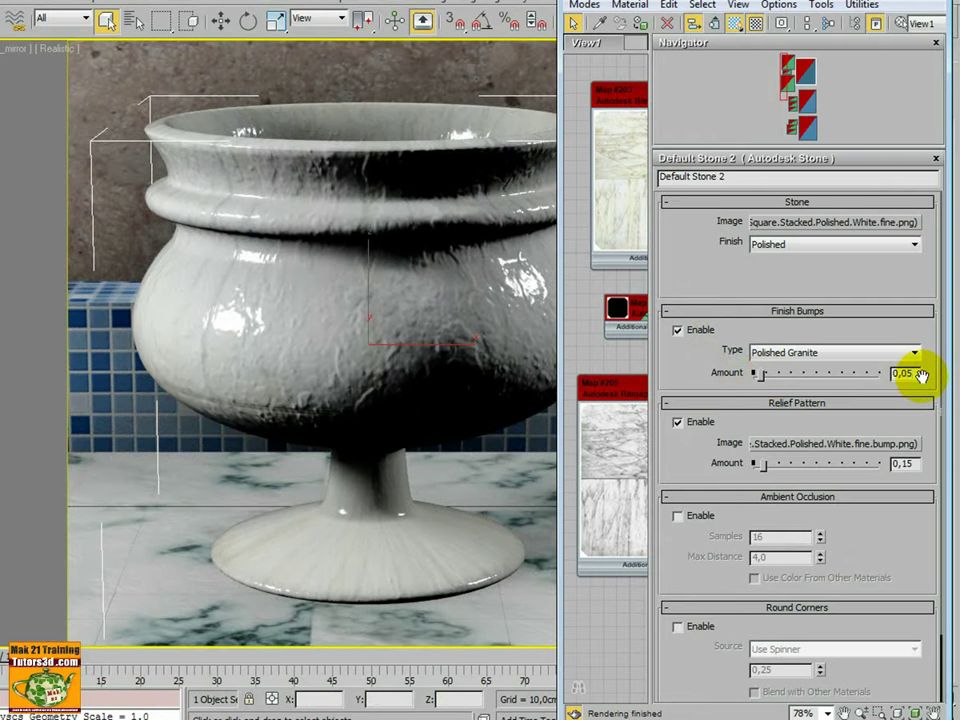
pyautogui.write('5')
pyautogui.press('Return')
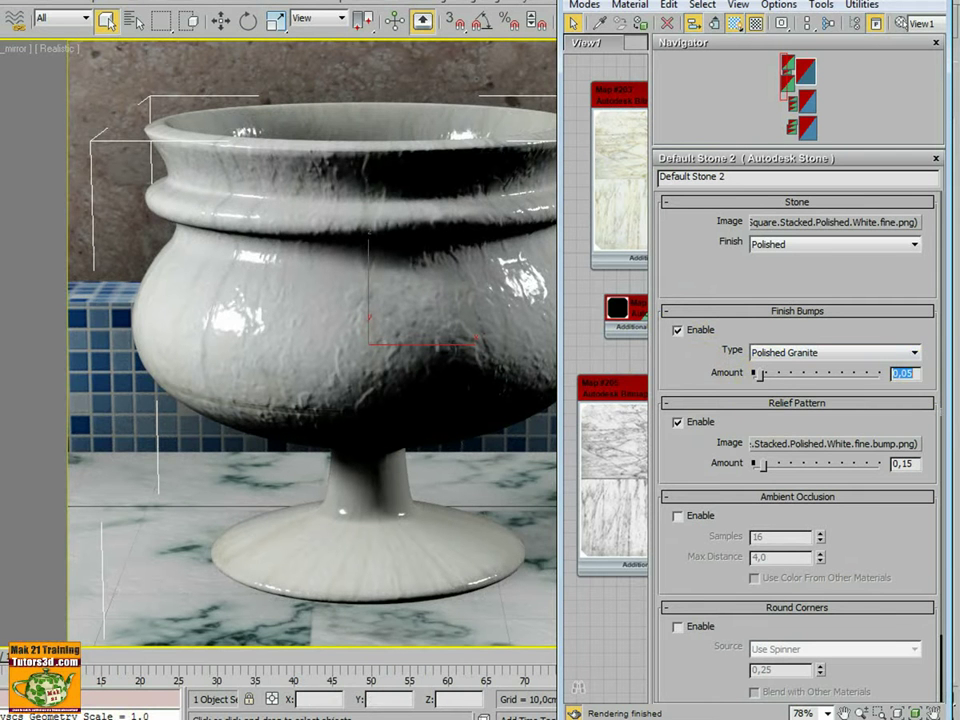
pyautogui.hotkey('shift', 'q')
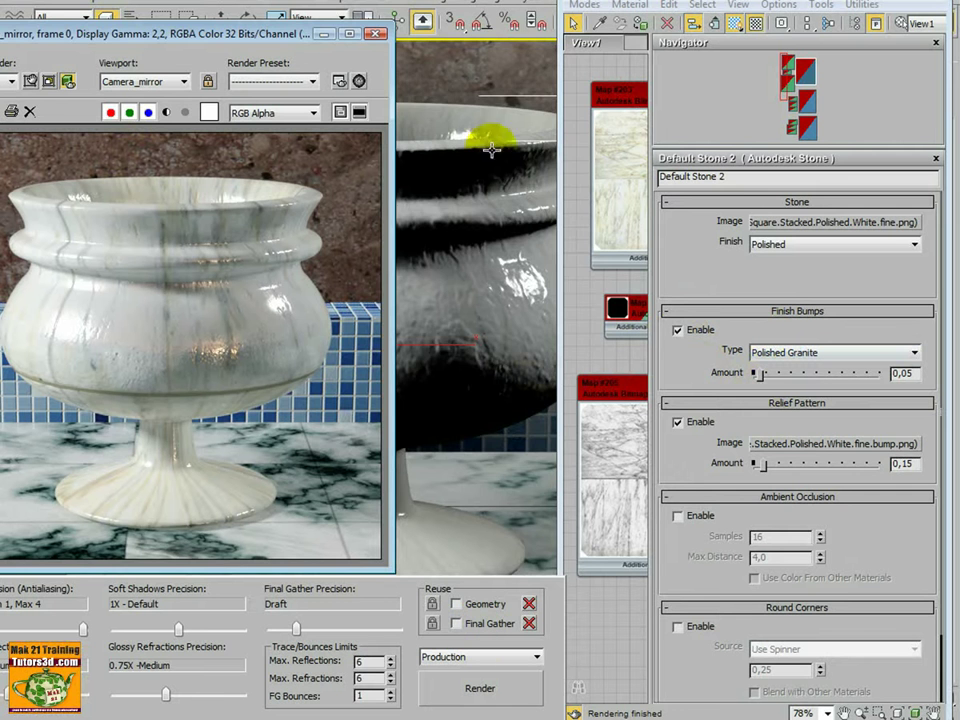
# Step: Load the last 500x500 render into RAM Player channel A, then re-render the scene
pyautogui.click(392, 8)
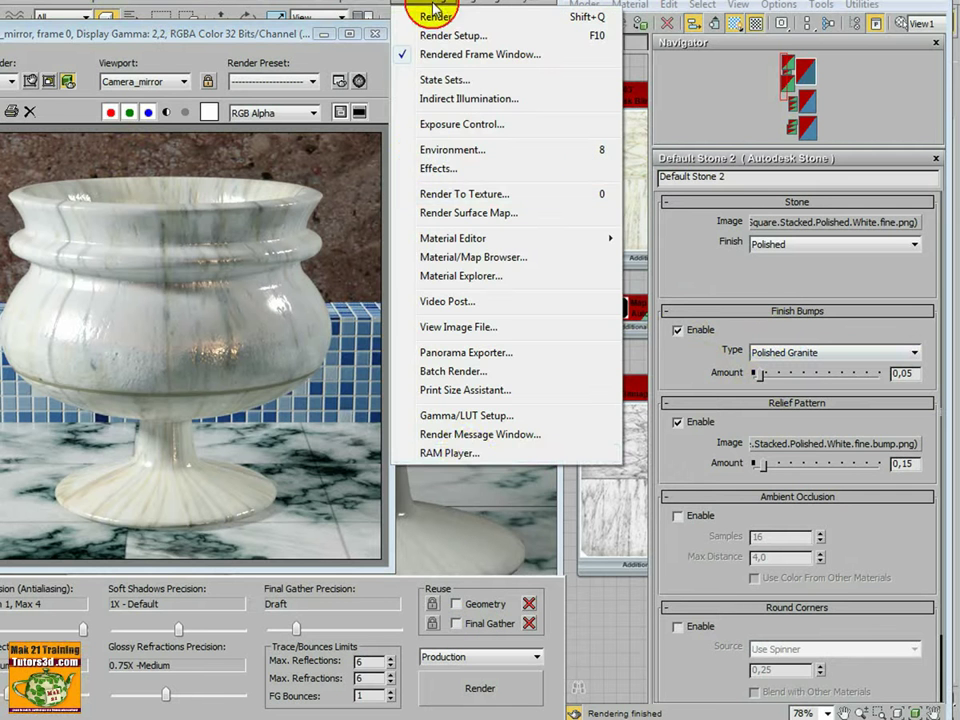
pyautogui.click(470, 455)
pyautogui.click(230, 222)
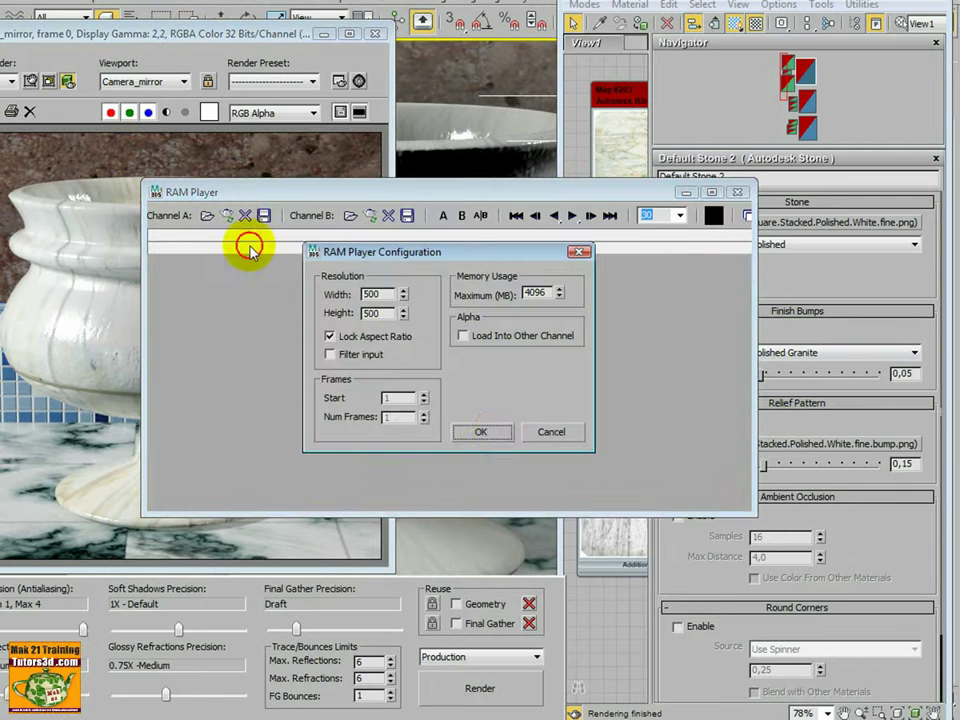
pyautogui.click(498, 435)
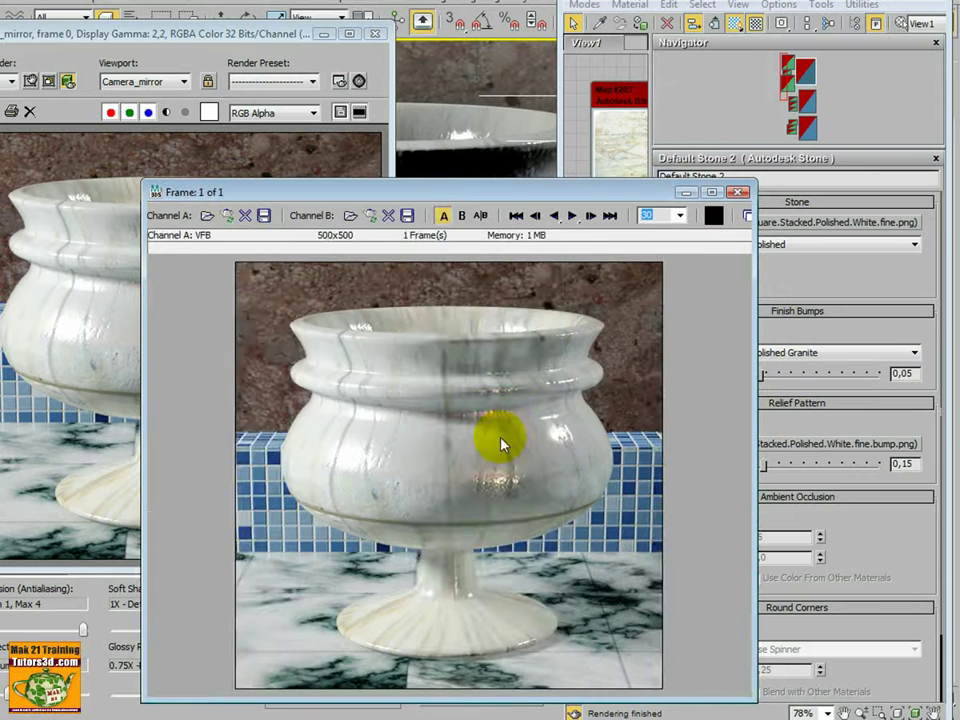
pyautogui.click(686, 192)
pyautogui.click(478, 690)
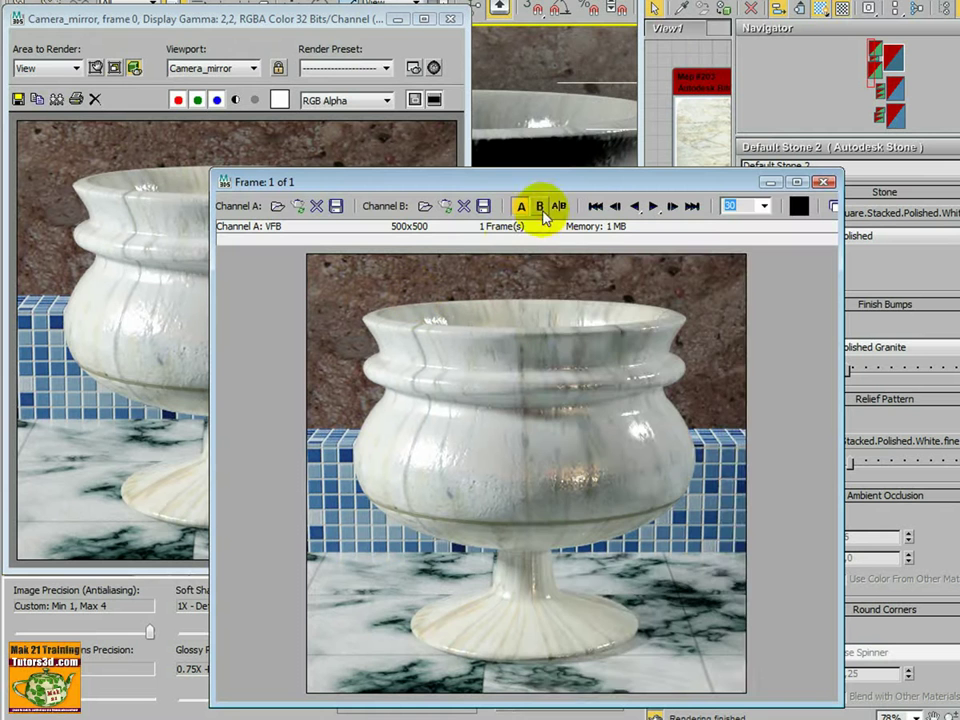
# Step: Load the new marble-cup render into RAM Player channel B, compare across the A/B divider, then minimize
pyautogui.click(540, 206)
pyautogui.moveTo(521, 183); pyautogui.dragTo(313, 35)
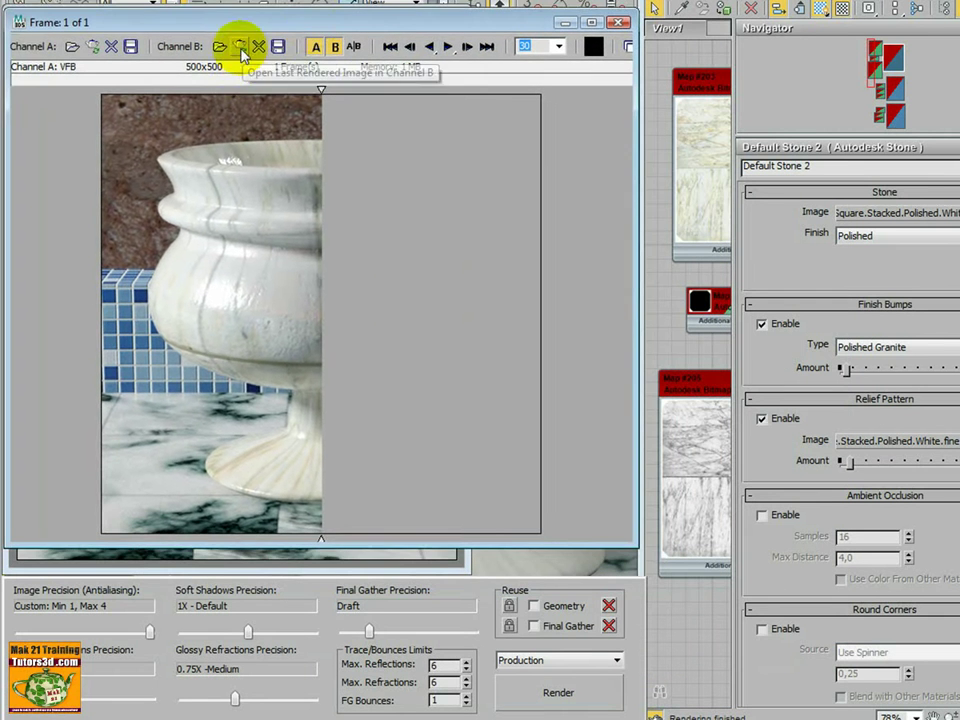
pyautogui.click(241, 48)
pyautogui.click(372, 362)
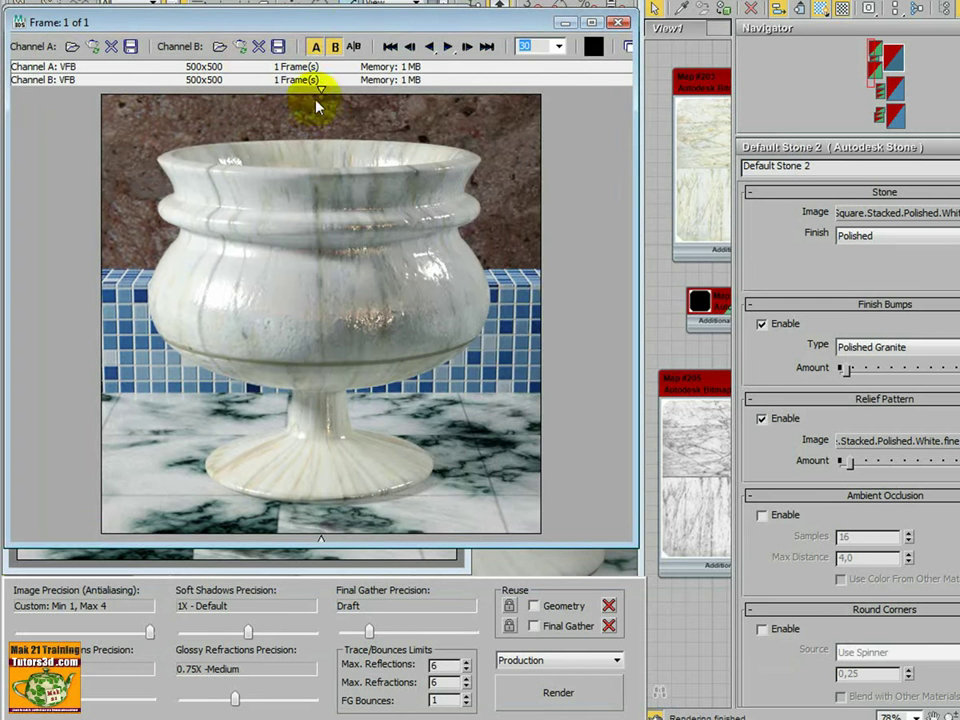
pyautogui.moveTo(558, 108)
pyautogui.mouseDown()
pyautogui.moveTo(129, 111)
pyautogui.moveTo(380, 120)
pyautogui.moveTo(240, 139)
pyautogui.moveTo(465, 157)
pyautogui.moveTo(131, 143)
pyautogui.mouseUp()
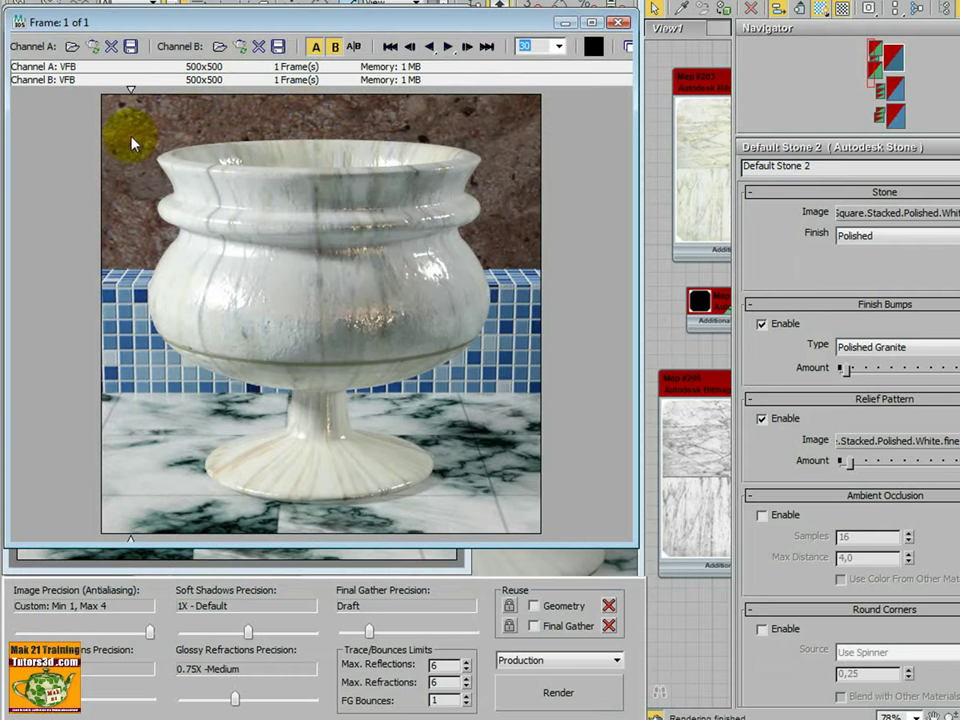
pyautogui.click(565, 22)
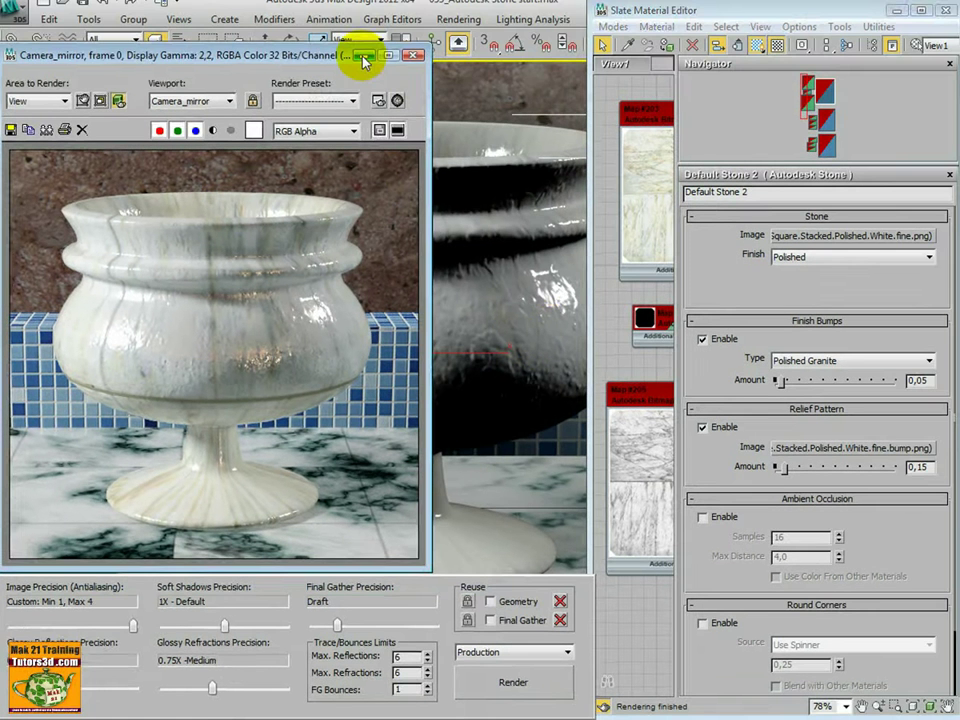
# Step: Set Default Stone 2's finish to Glossy and its finish bumps type to Glossy Marble
pyautogui.click(364, 56)
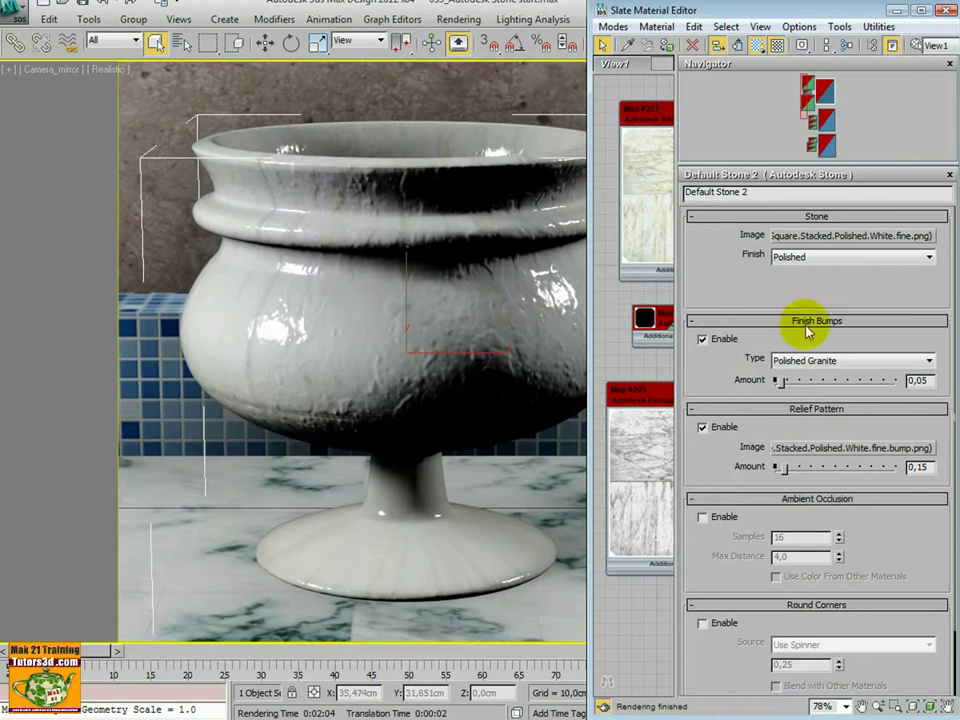
pyautogui.click(851, 258)
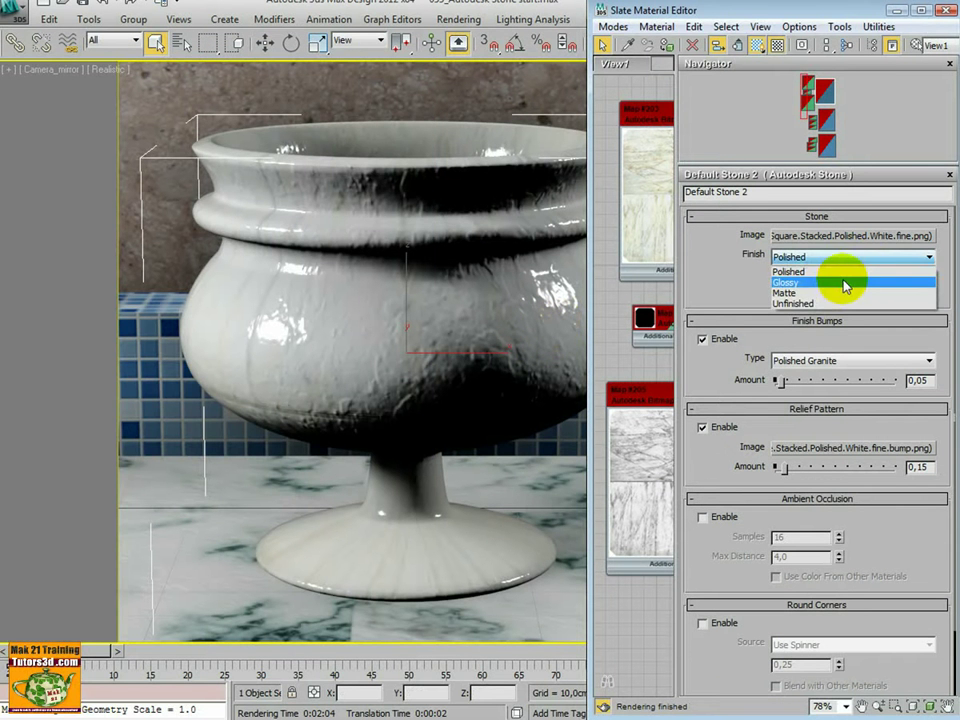
pyautogui.click(845, 283)
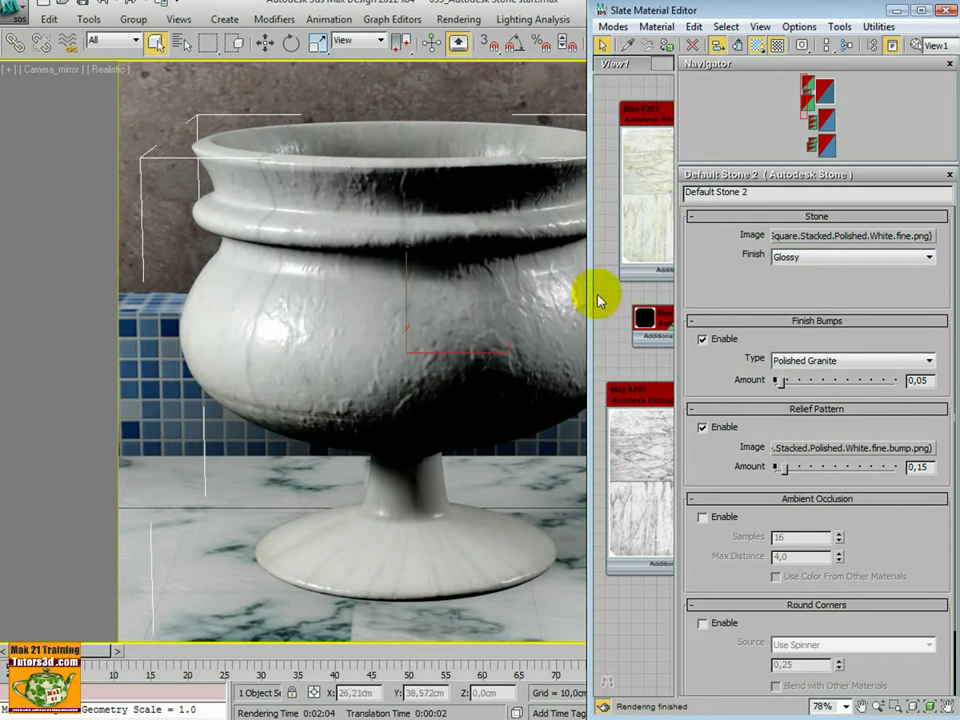
pyautogui.click(829, 361)
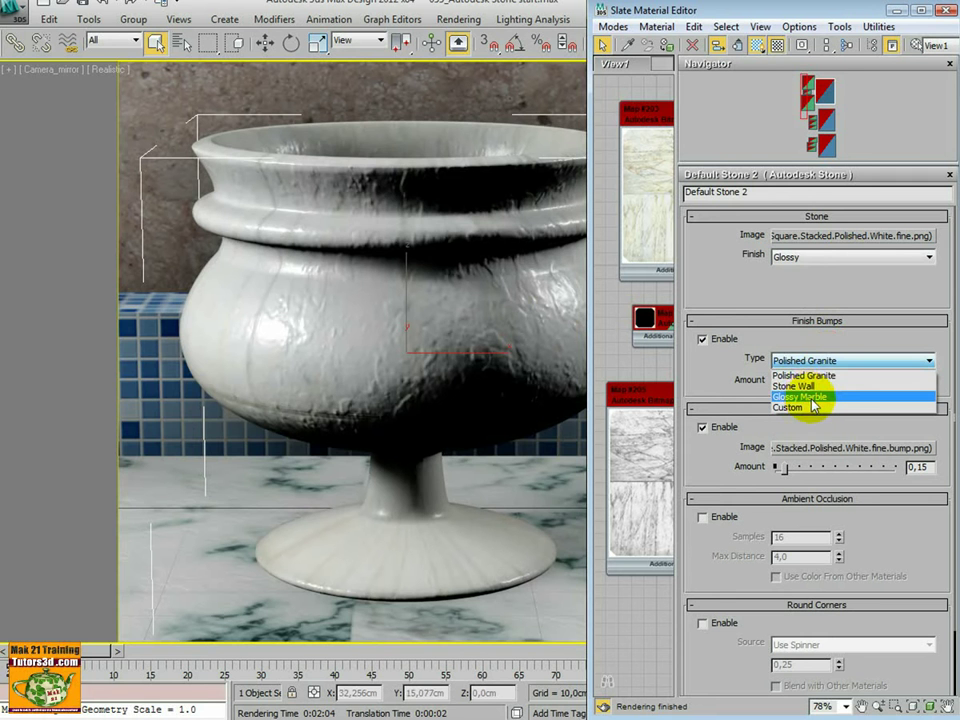
pyautogui.click(813, 400)
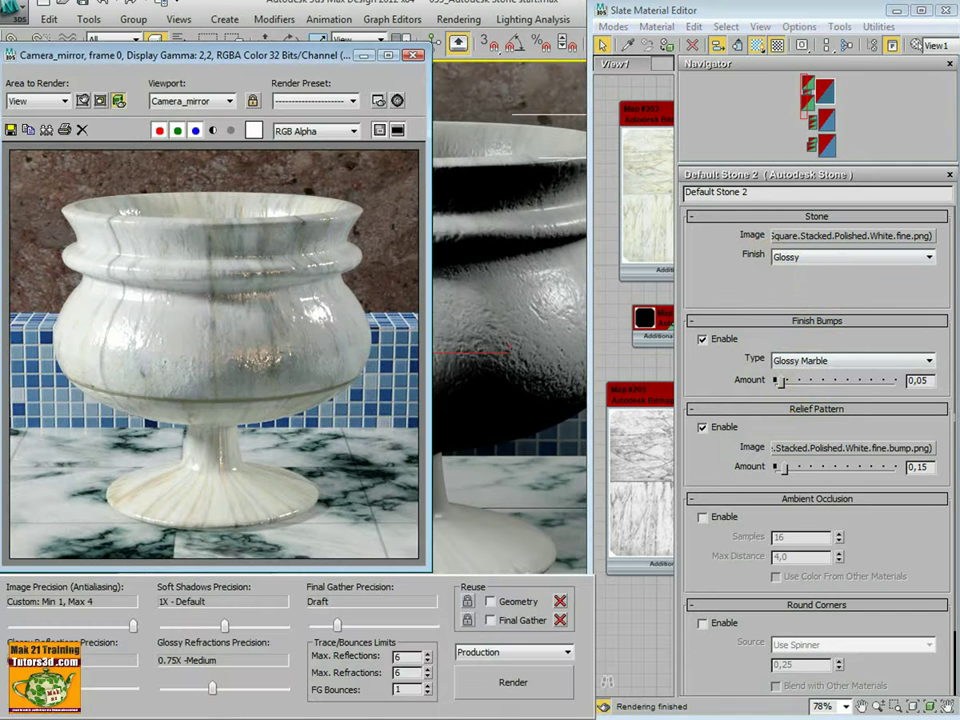
# Step: Render the cup with the Glossy finish and Glossy Marble bumps
pyautogui.click(510, 681)
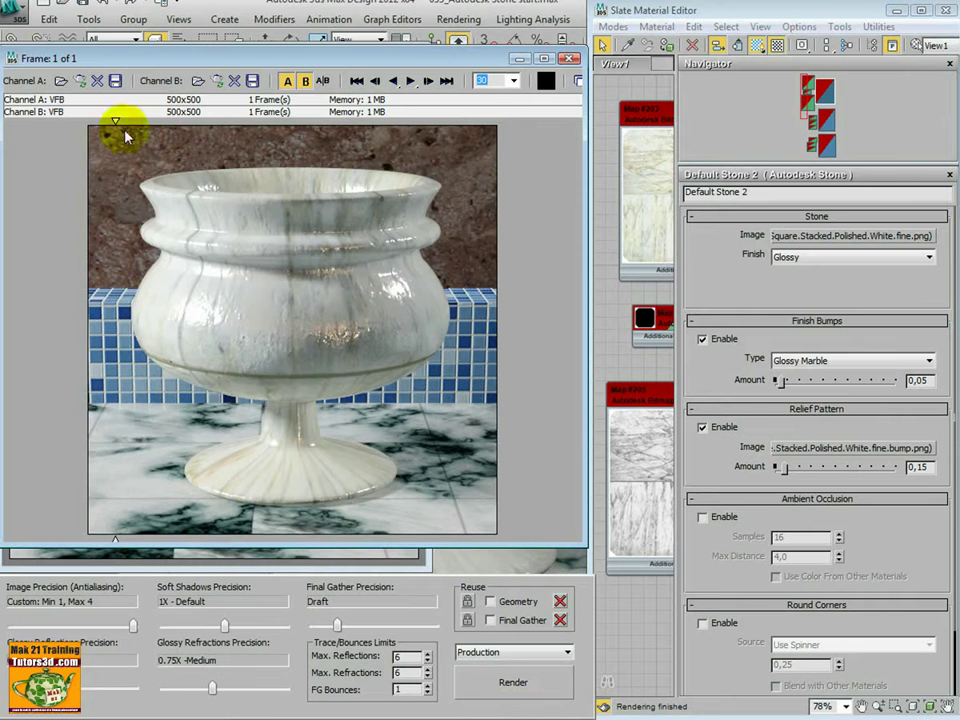
# Step: Load the glossy-marble render into RAM Player channel A and sweep the A/B divider to compare
pyautogui.moveTo(124, 131); pyautogui.dragTo(314, 167)
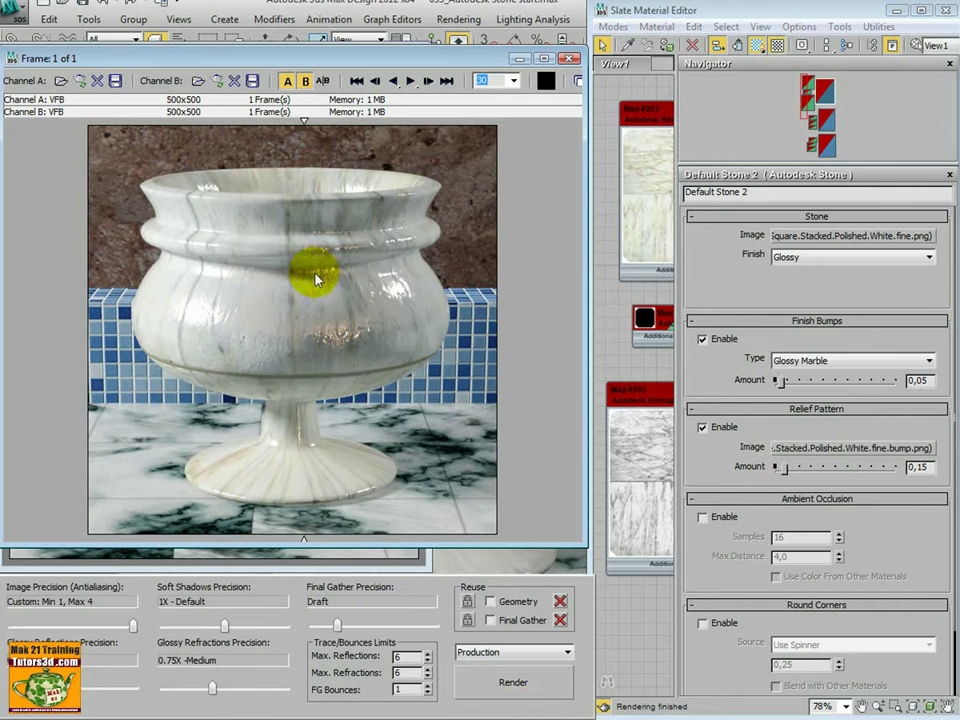
pyautogui.click(78, 80)
pyautogui.click(325, 378)
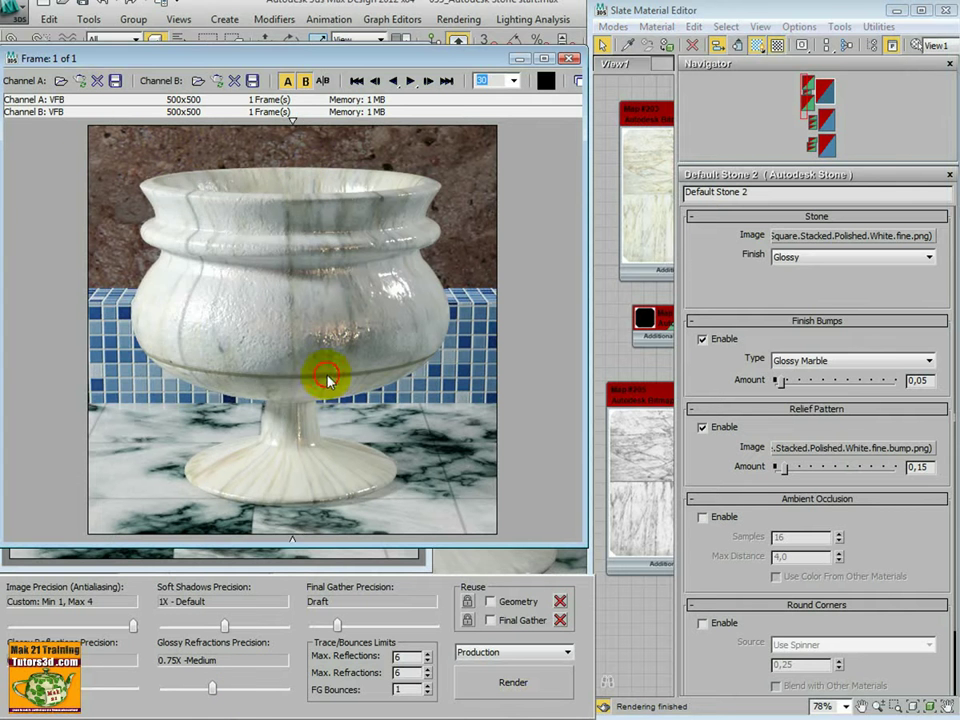
pyautogui.moveTo(291, 122); pyautogui.dragTo(531, 170)
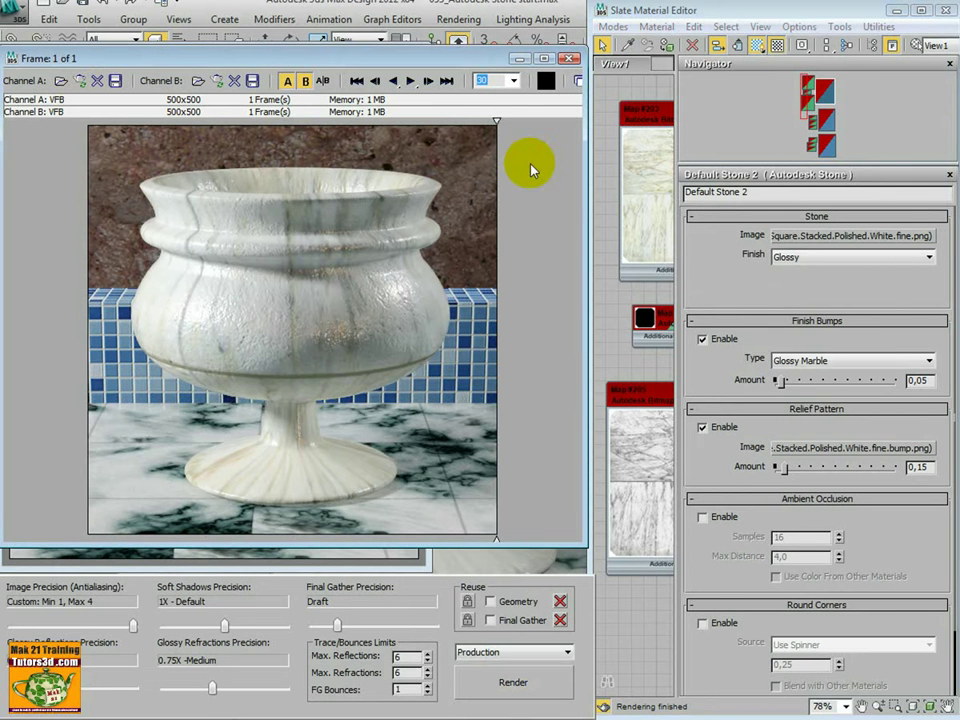
pyautogui.moveTo(531, 170)
pyautogui.mouseDown()
pyautogui.moveTo(86, 180)
pyautogui.moveTo(503, 206)
pyautogui.mouseUp()
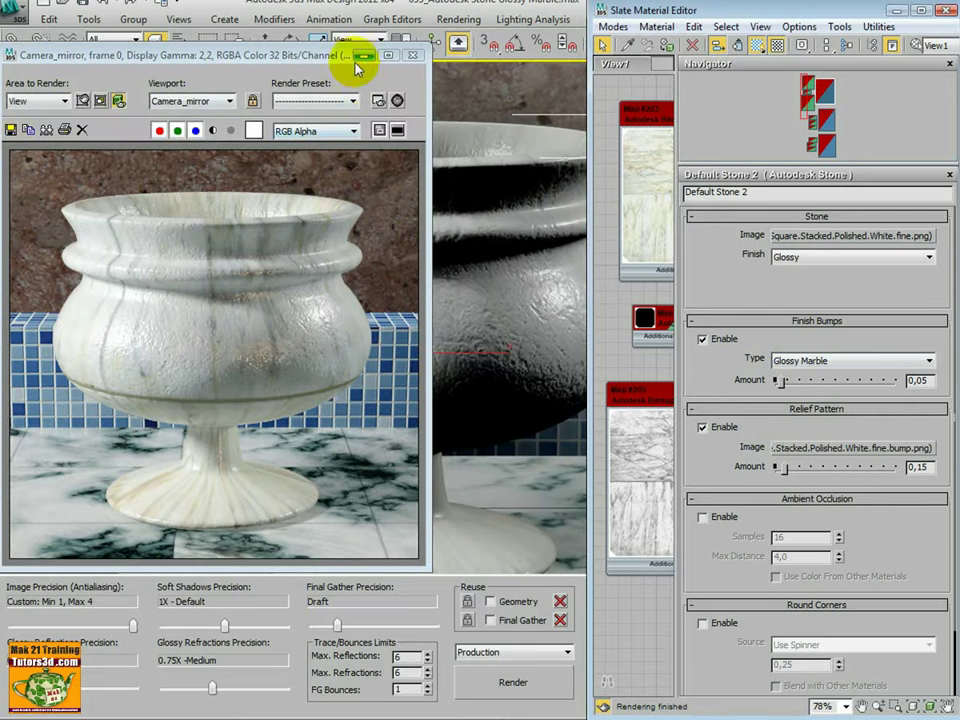
# Step: Give Default Stone 2 Stone Wall finish bumps and an Unfinished finish, trying Matte along the way
pyautogui.click(363, 55)
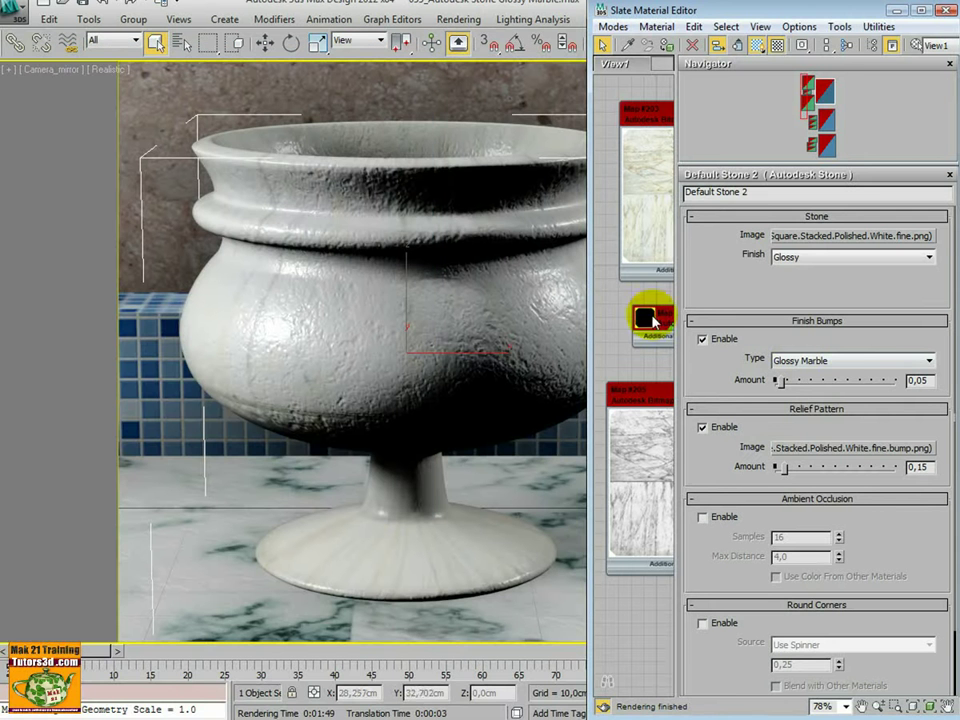
pyautogui.click(929, 361)
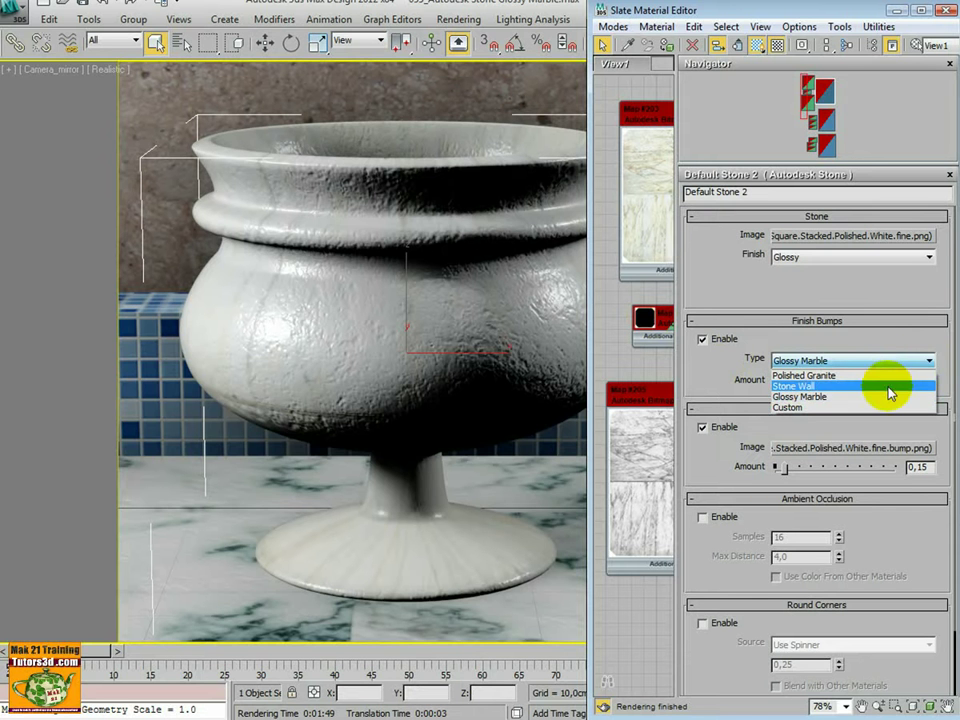
pyautogui.click(888, 387)
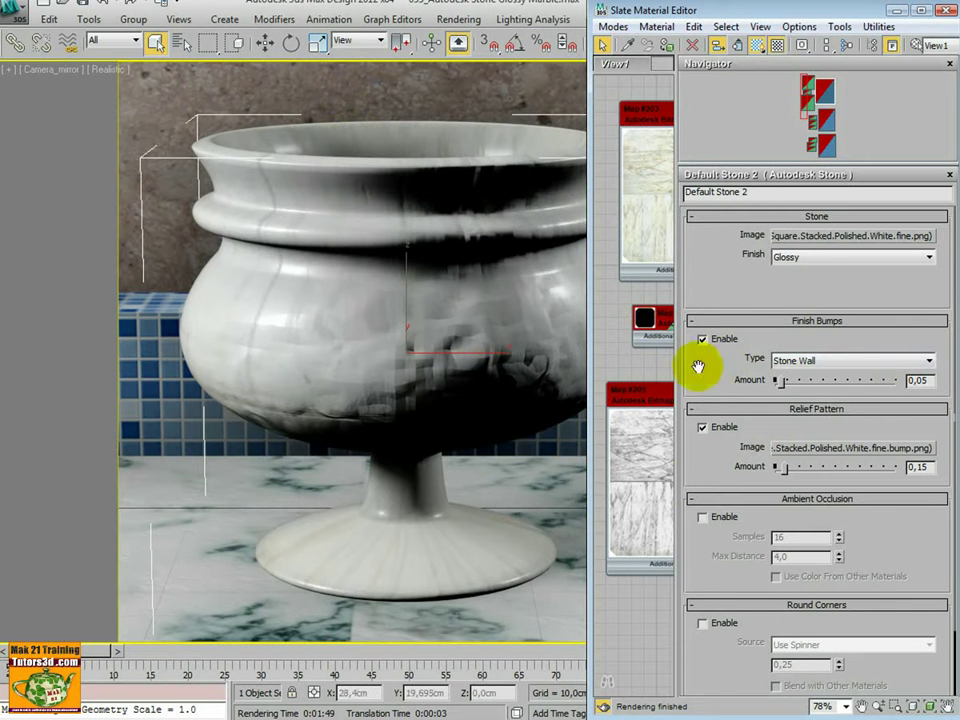
pyautogui.click(928, 258)
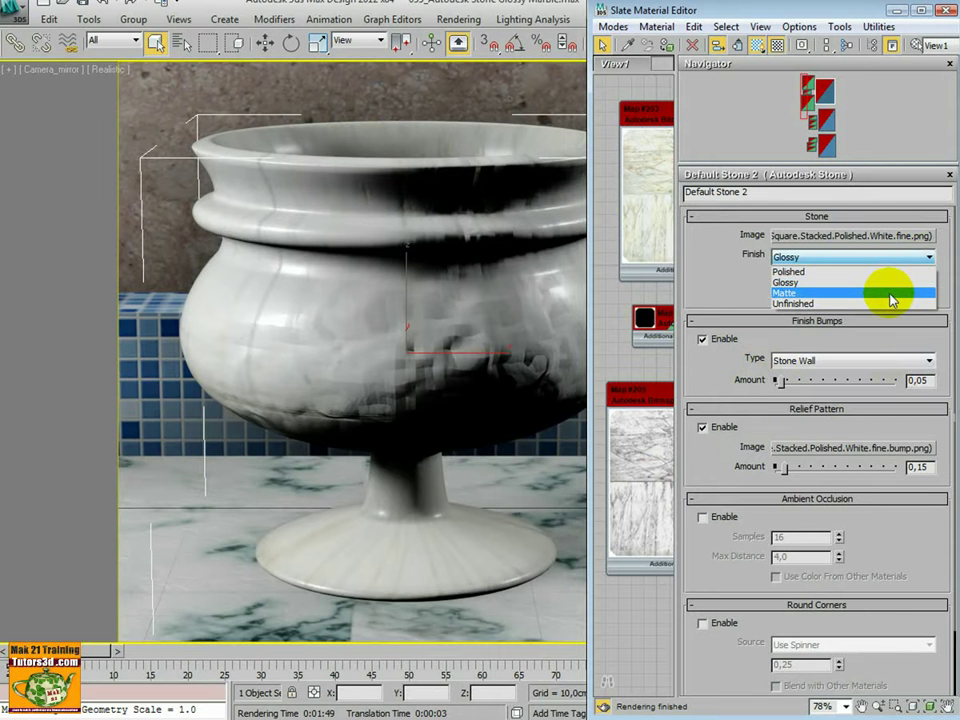
pyautogui.click(891, 296)
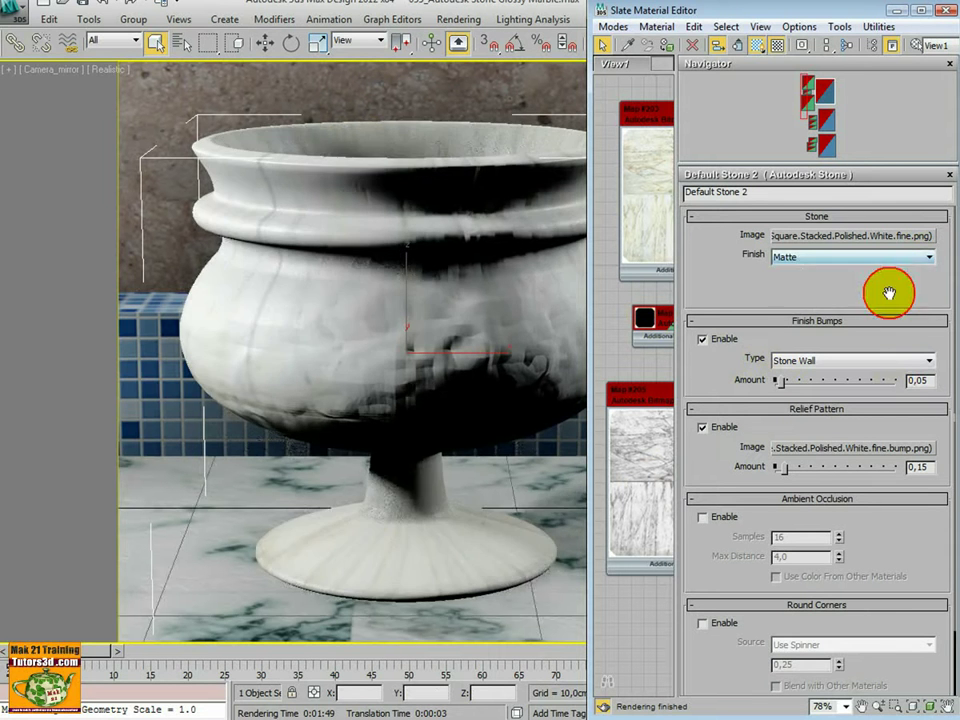
pyautogui.click(795, 258)
pyautogui.click(795, 302)
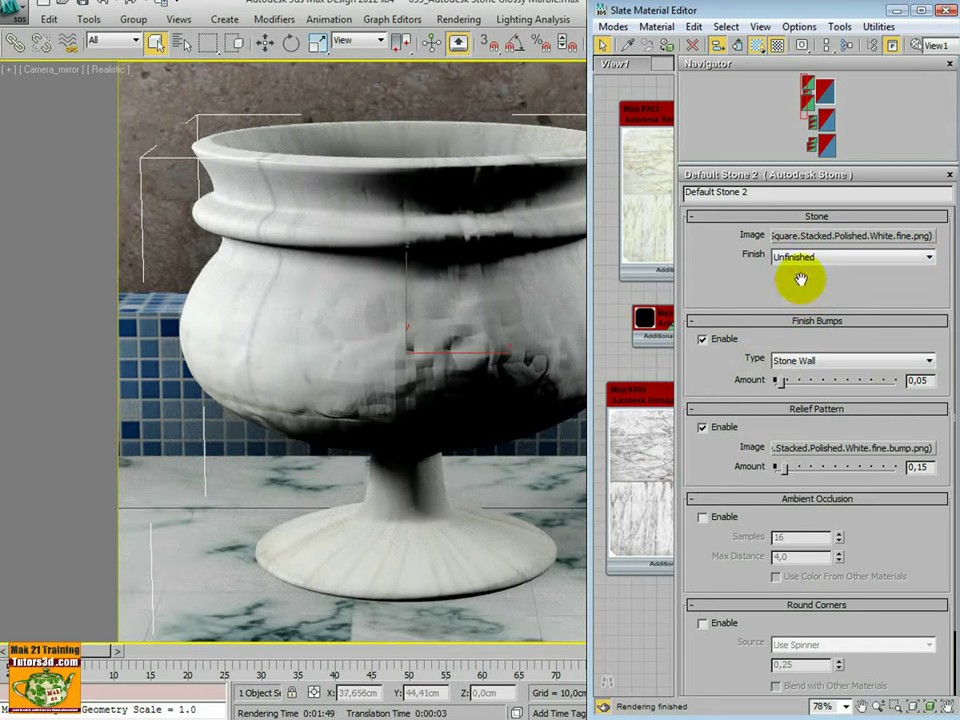
# Step: Return Default Stone 2's finish to Matte, inspect the Default Stone 3 wall node, then reselect Default Stone 2
pyautogui.click(814, 258)
pyautogui.click(816, 290)
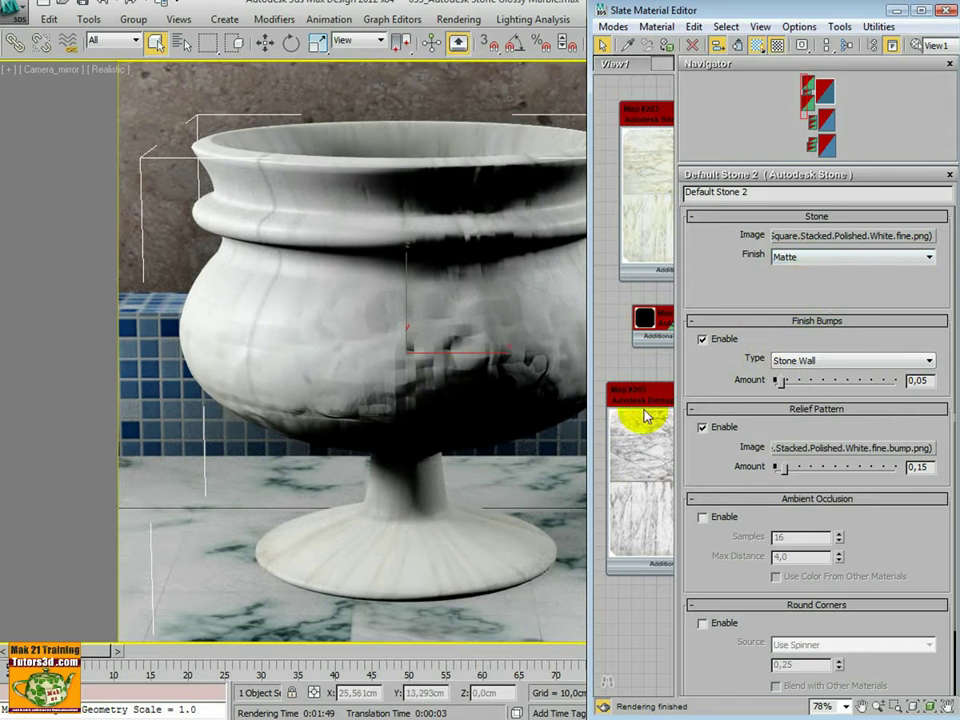
pyautogui.moveTo(588, 396); pyautogui.dragTo(364, 396)
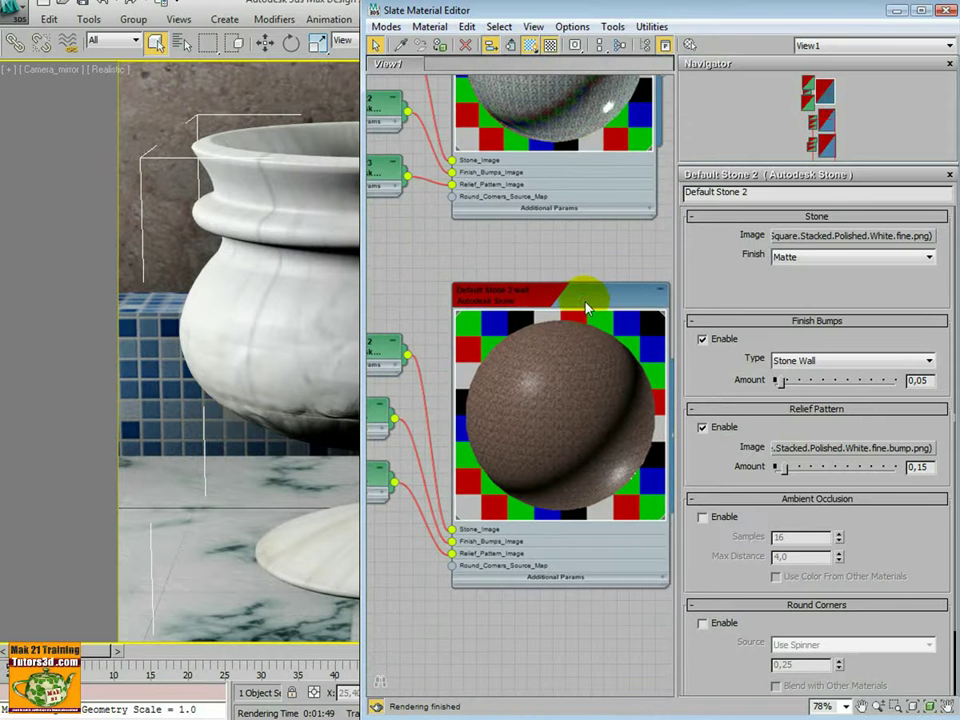
pyautogui.doubleClick(587, 308)
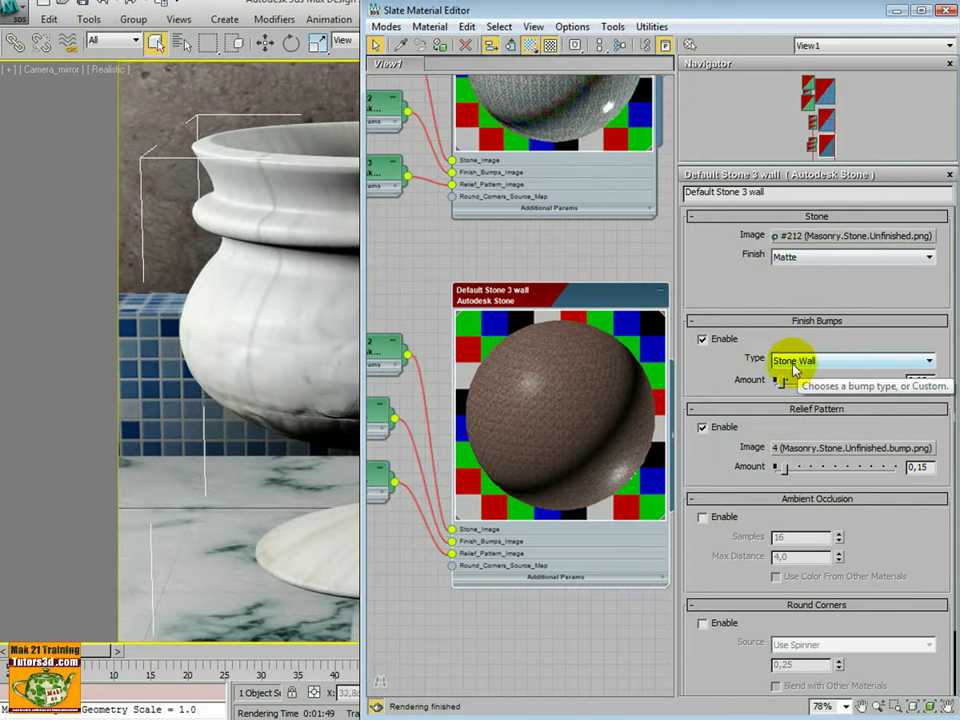
pyautogui.moveTo(578, 386)
pyautogui.mouseDown(button='middle')
pyautogui.moveTo(595, 408)
pyautogui.moveTo(596, 165)
pyautogui.mouseUp(button='middle')
pyautogui.click(596, 210)
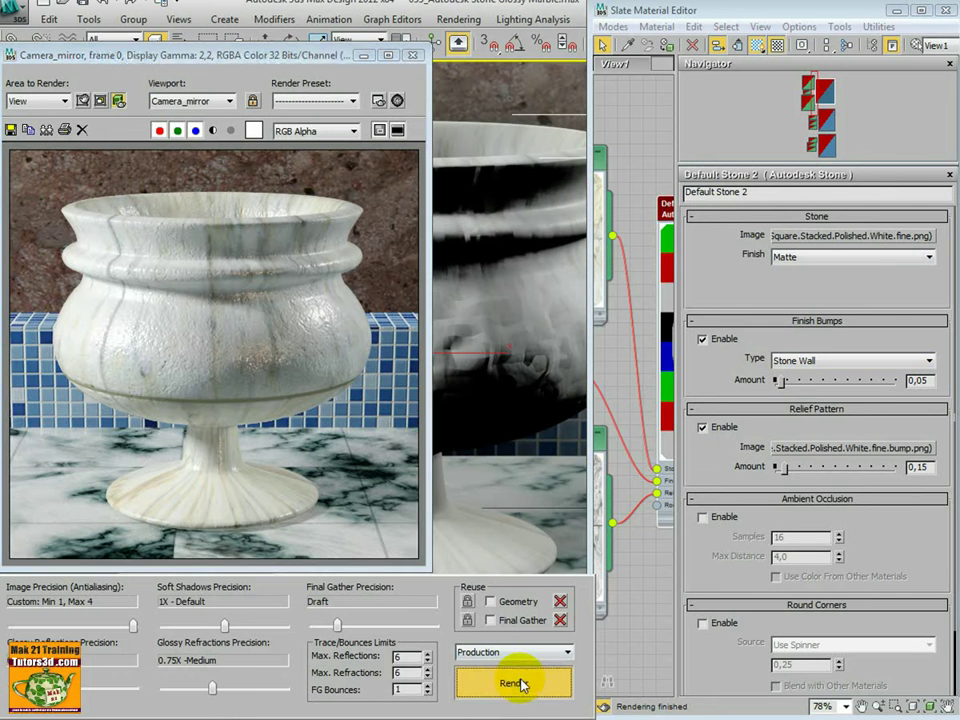
# Step: Render the cup with Matte finish and Stone Wall bumps, then load it into RAM Player channel A
pyautogui.click(518, 683)
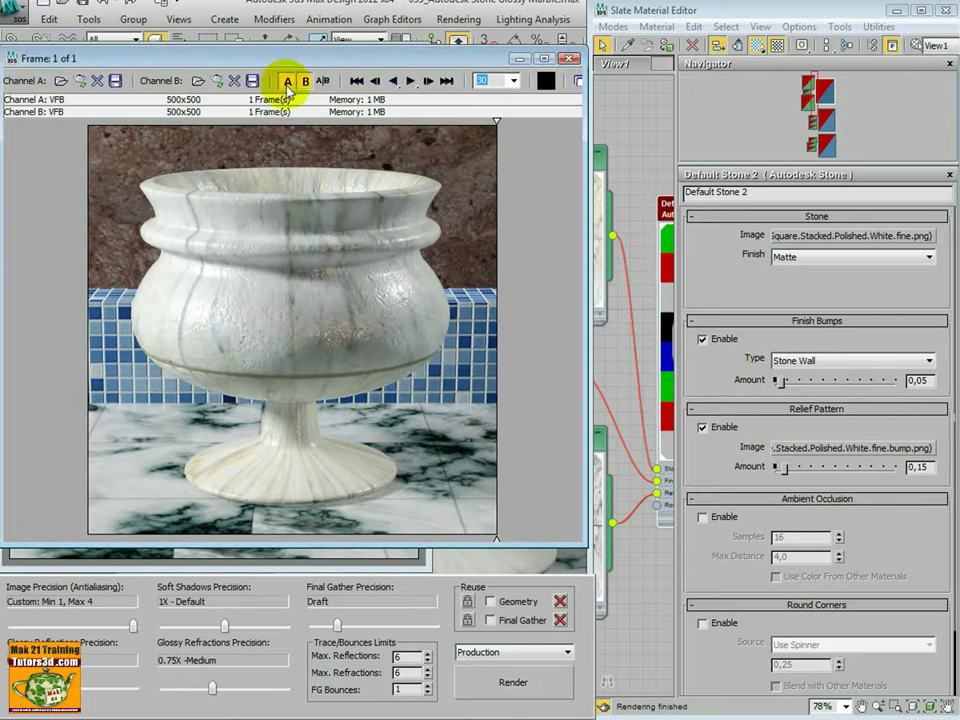
pyautogui.click(216, 80)
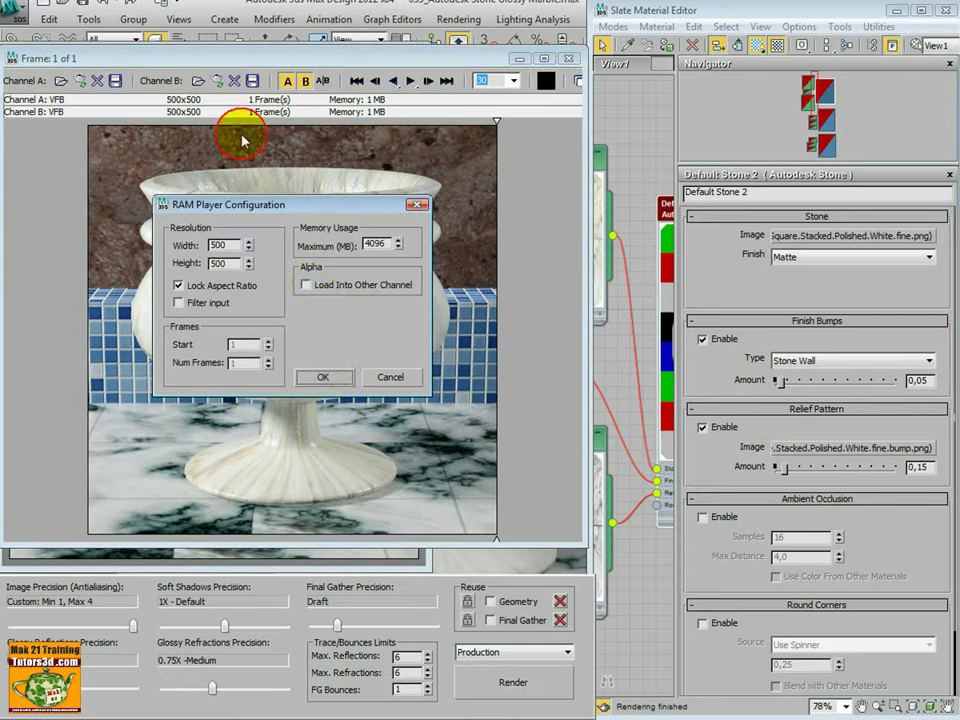
# Step: Confirm the 500x500 render into channel A, compare, then switch Default Stone 2's finish to Unfinished
pyautogui.click(323, 377)
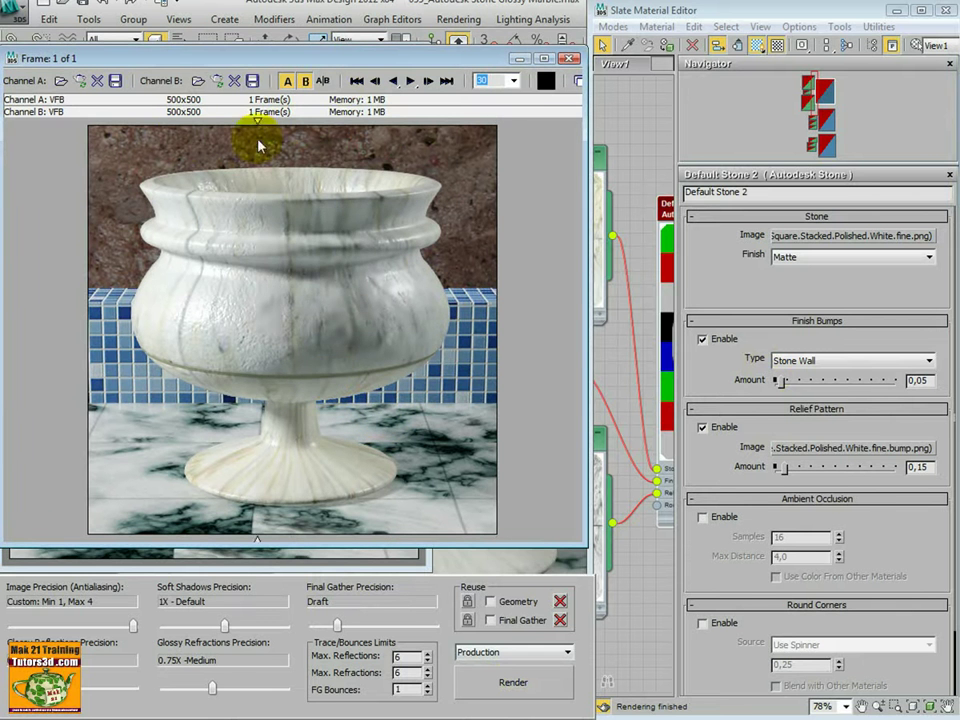
pyautogui.moveTo(257, 146)
pyautogui.mouseDown()
pyautogui.moveTo(211, 160)
pyautogui.moveTo(250, 168)
pyautogui.moveTo(114, 166)
pyautogui.mouseUp()
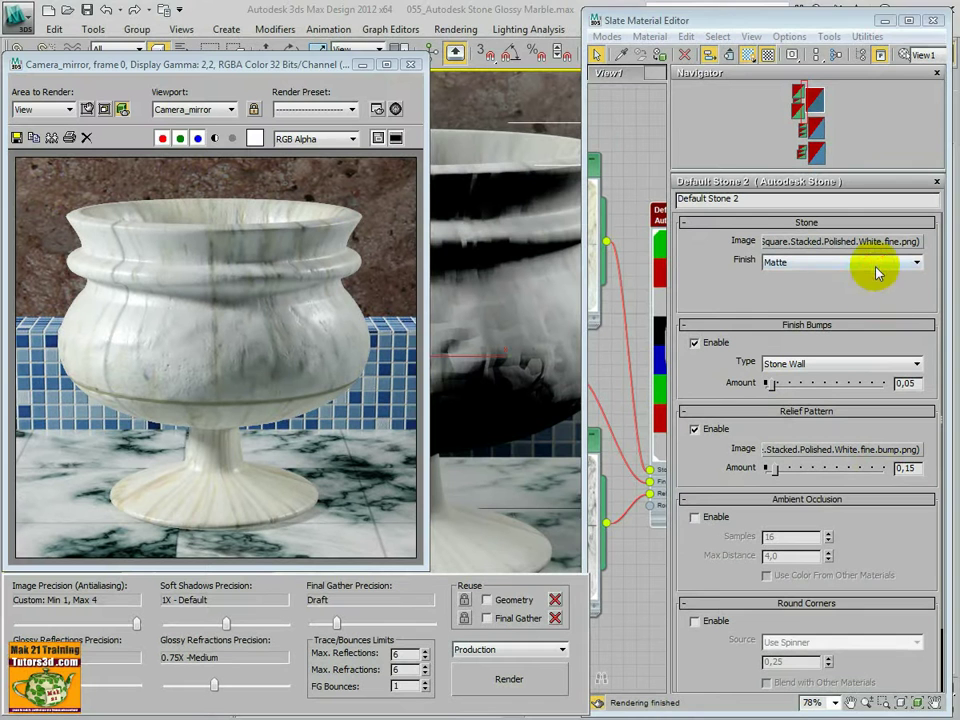
pyautogui.click(870, 266)
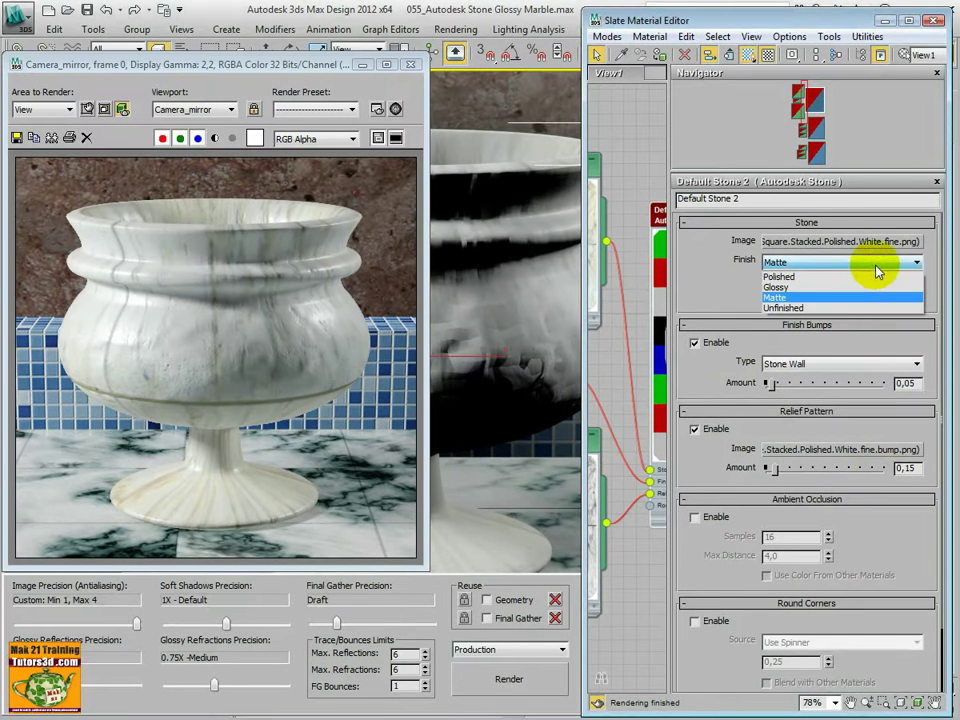
pyautogui.click(846, 308)
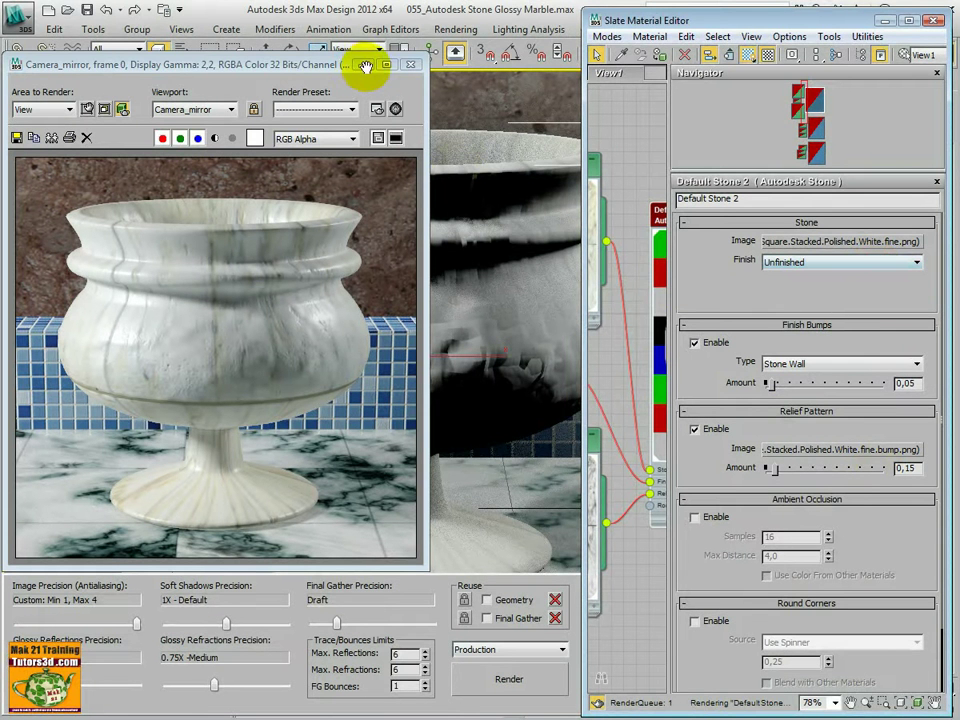
pyautogui.click(366, 66)
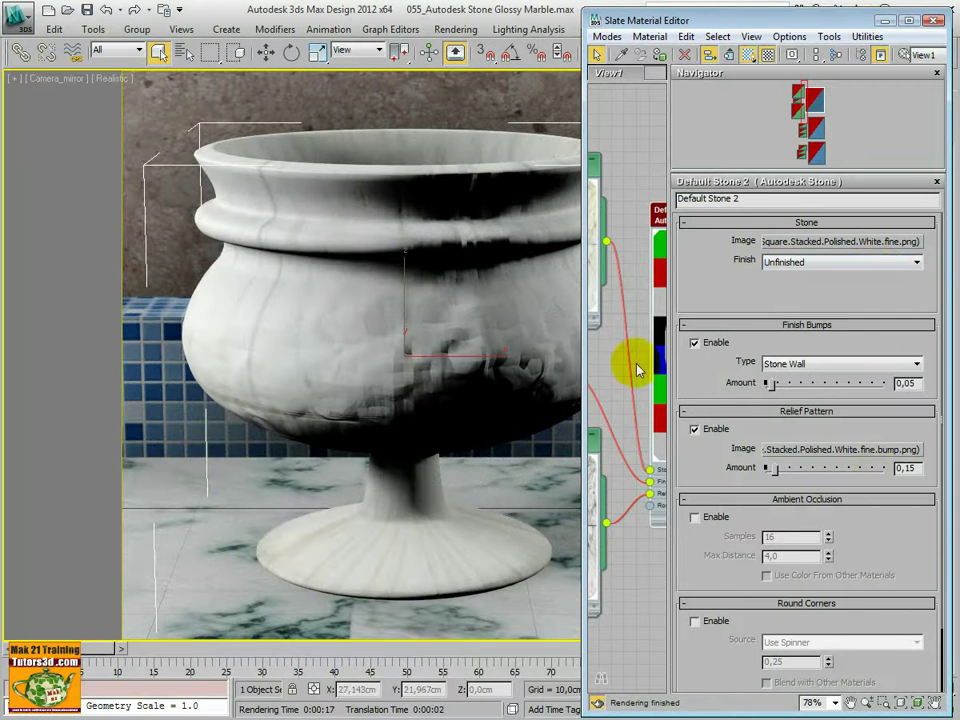
# Step: Set the finish bumps type to Custom and reposition and enlarge its Map #204 bitmap node
pyautogui.click(836, 364)
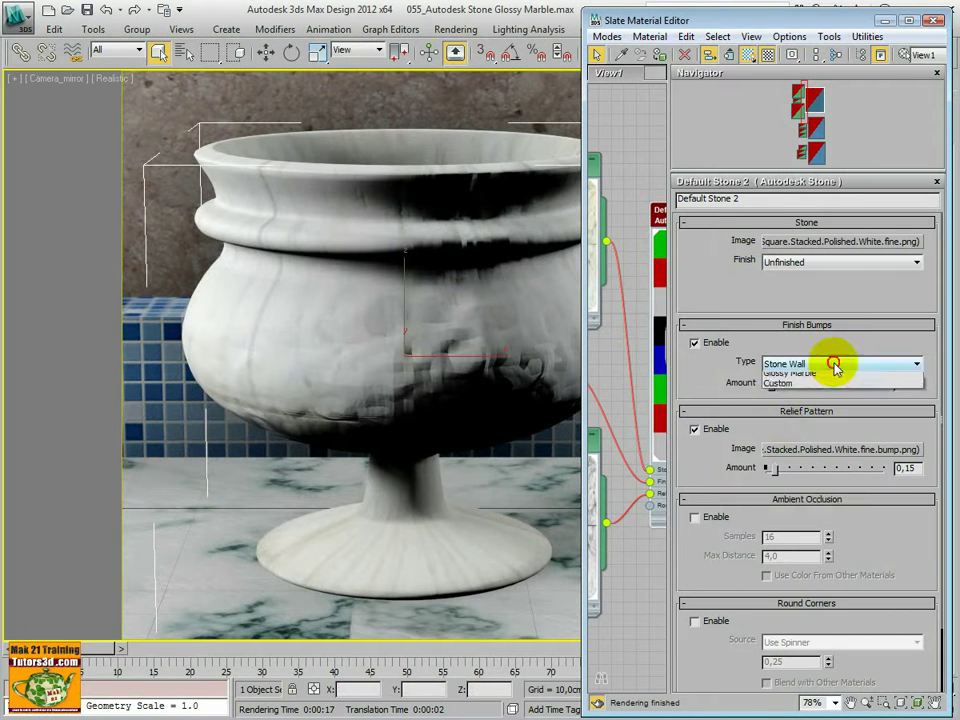
pyautogui.click(815, 410)
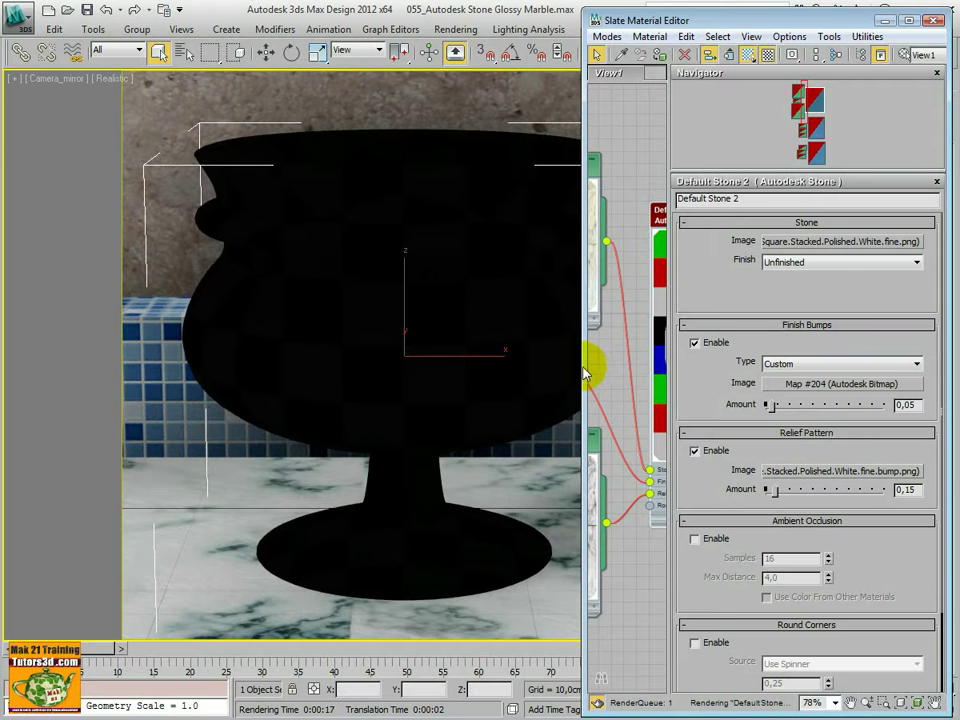
pyautogui.moveTo(585, 373); pyautogui.dragTo(342, 354)
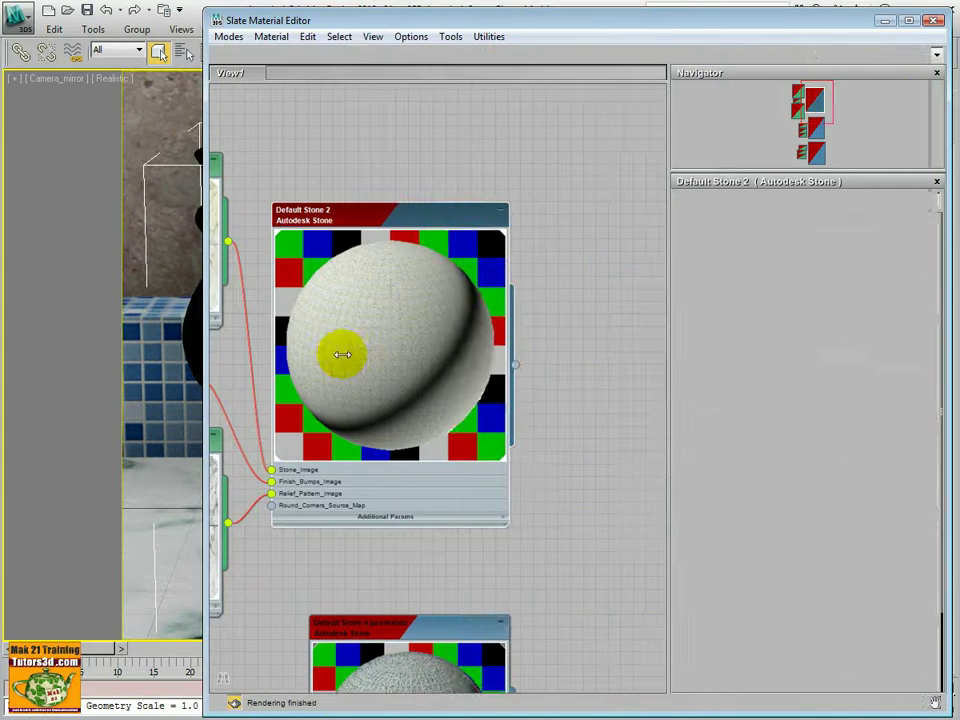
pyautogui.doubleClick(338, 373)
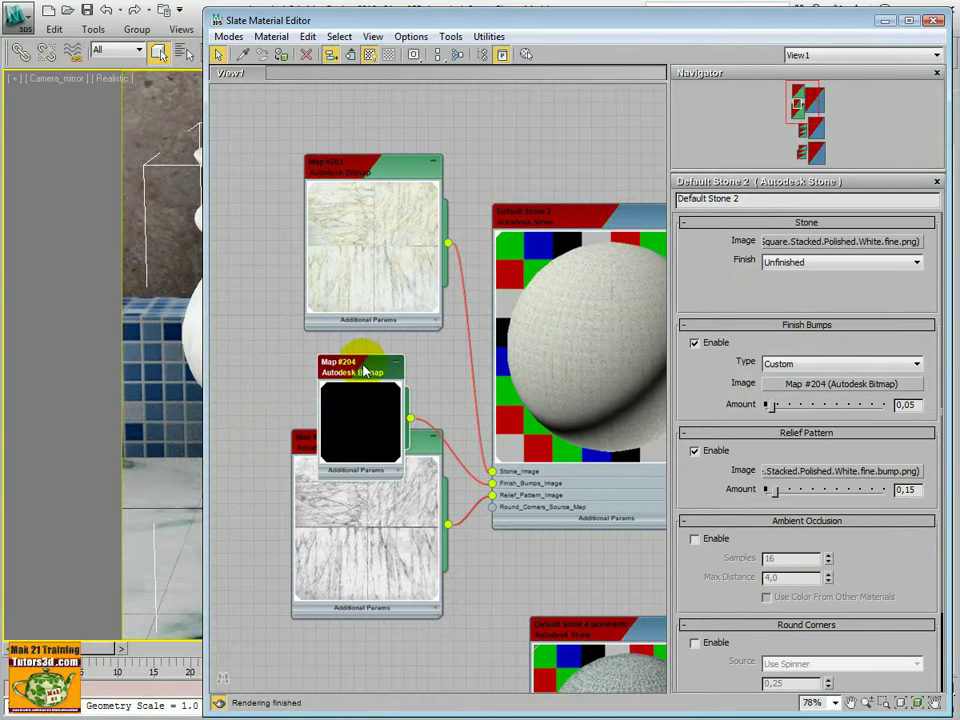
pyautogui.moveTo(365, 370); pyautogui.dragTo(338, 308)
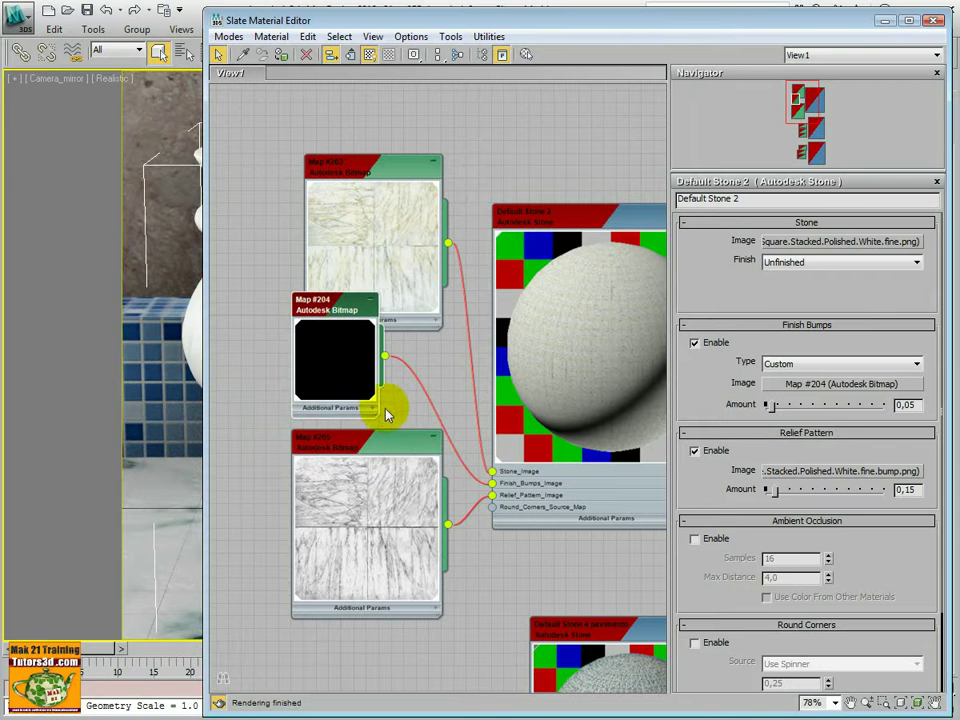
pyautogui.moveTo(388, 415); pyautogui.dragTo(440, 466)
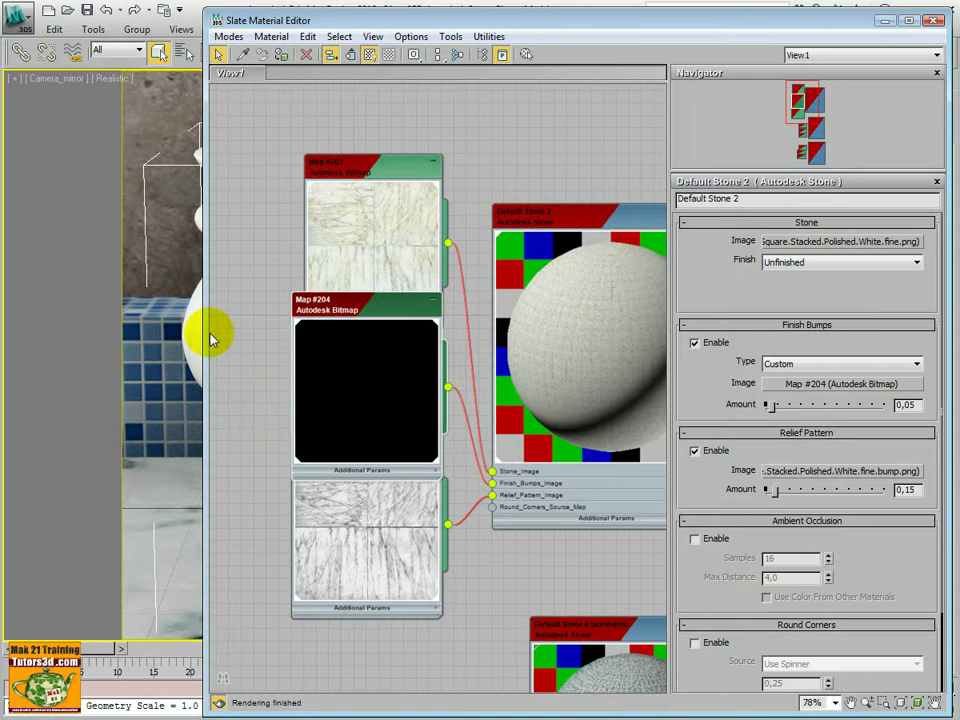
pyautogui.moveTo(213, 332)
pyautogui.mouseDown()
pyautogui.moveTo(494, 370)
pyautogui.moveTo(619, 375)
pyautogui.moveTo(410, 371)
pyautogui.mouseUp()
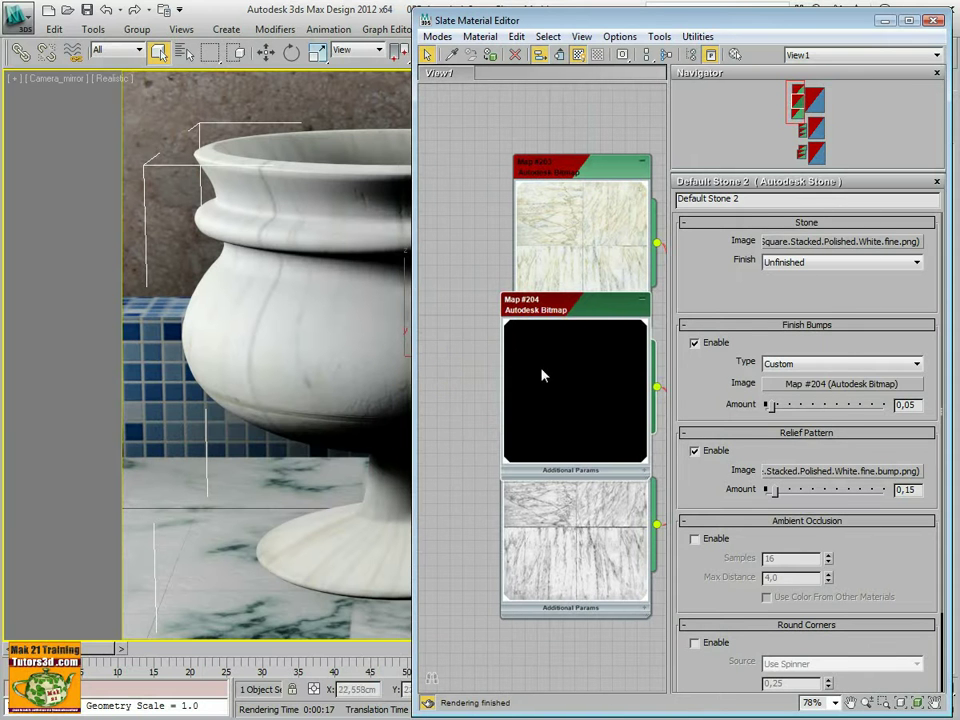
# Step: Load Stone.Marble.Square.White-Black.Large Veins.bump from the Mats folder as the Map #204 source image
pyautogui.doubleClick(560, 302)
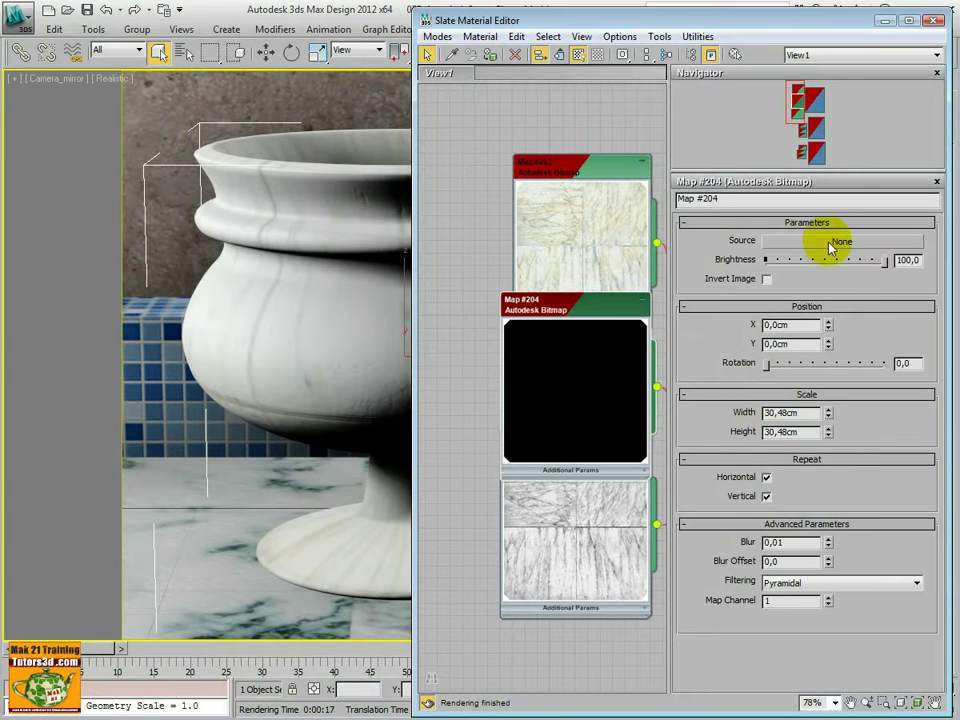
pyautogui.click(842, 241)
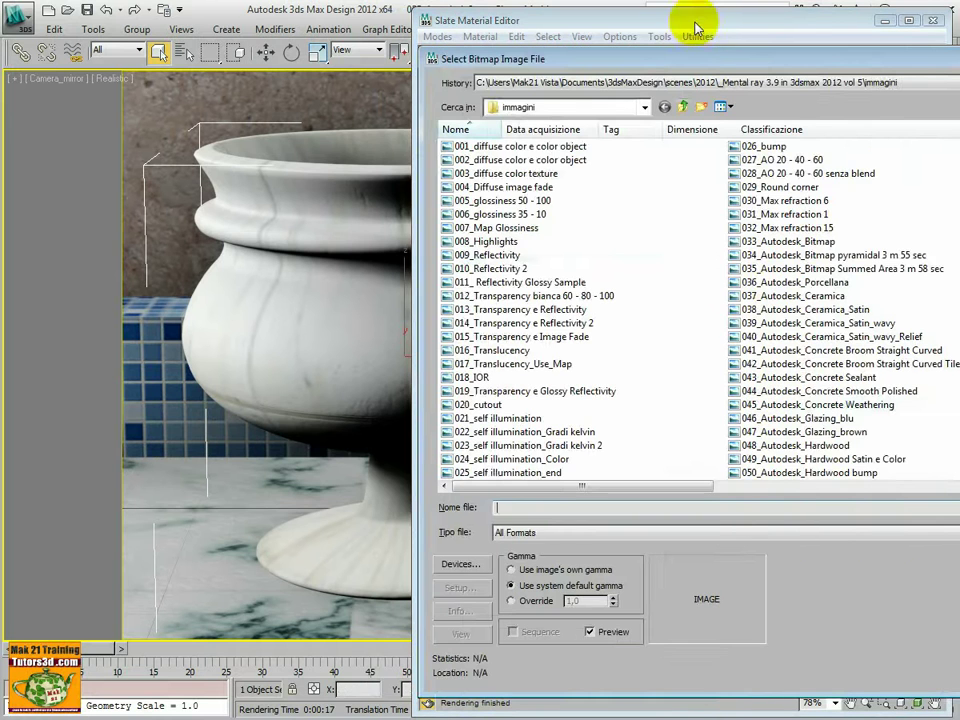
pyautogui.moveTo(690, 96); pyautogui.dragTo(621, 60)
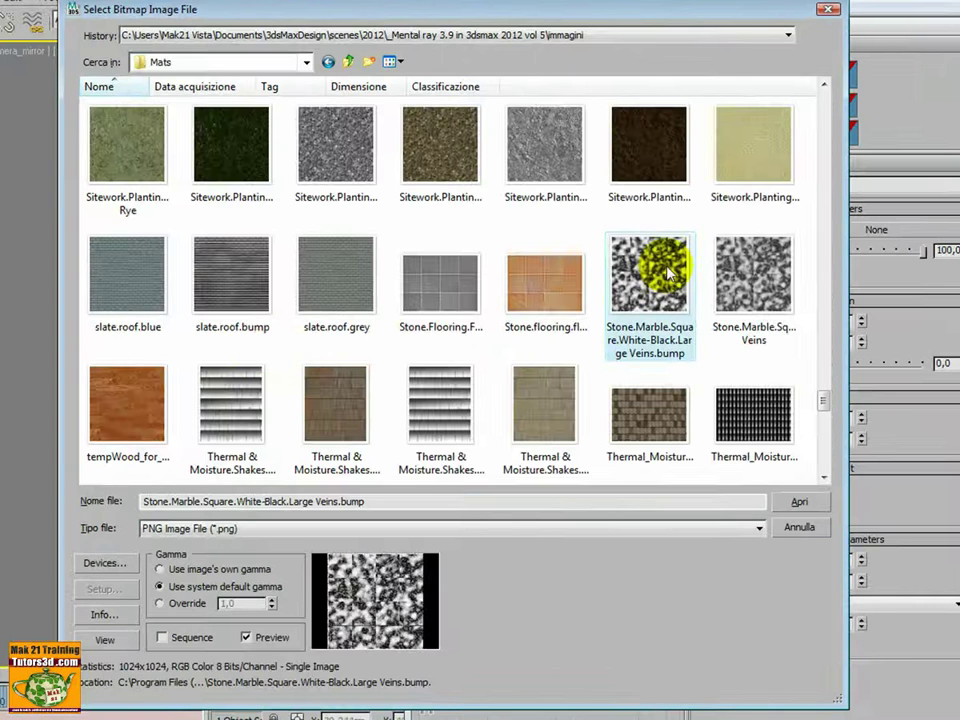
pyautogui.click(785, 510)
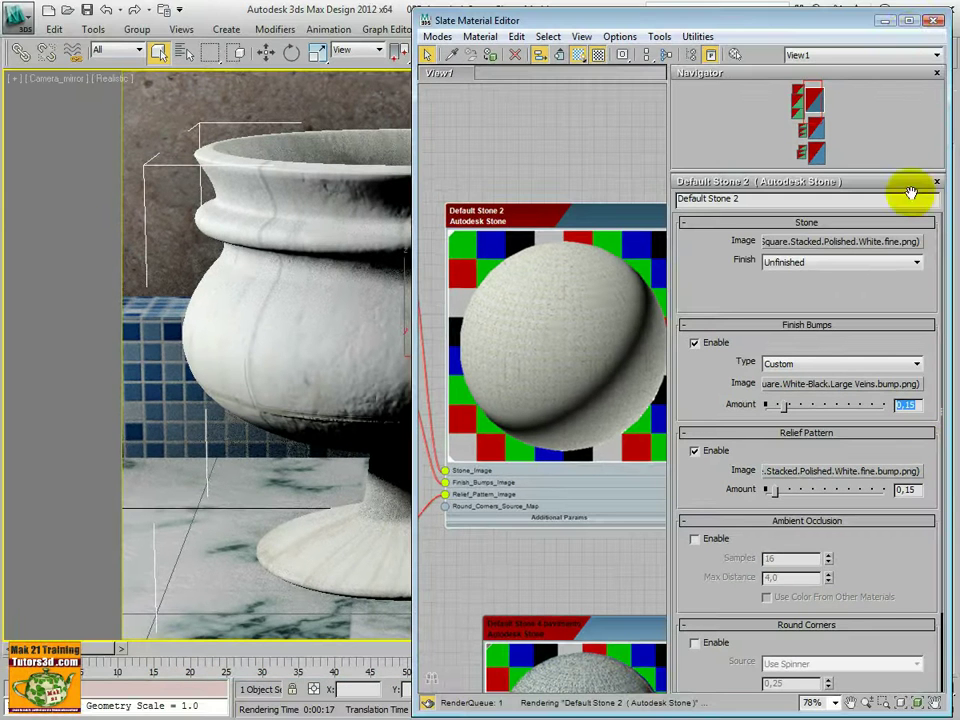
# Step: Render the Camera_mirror view to show the cup's marble-veins bump, then reopen the Material Editor
pyautogui.click(887, 19)
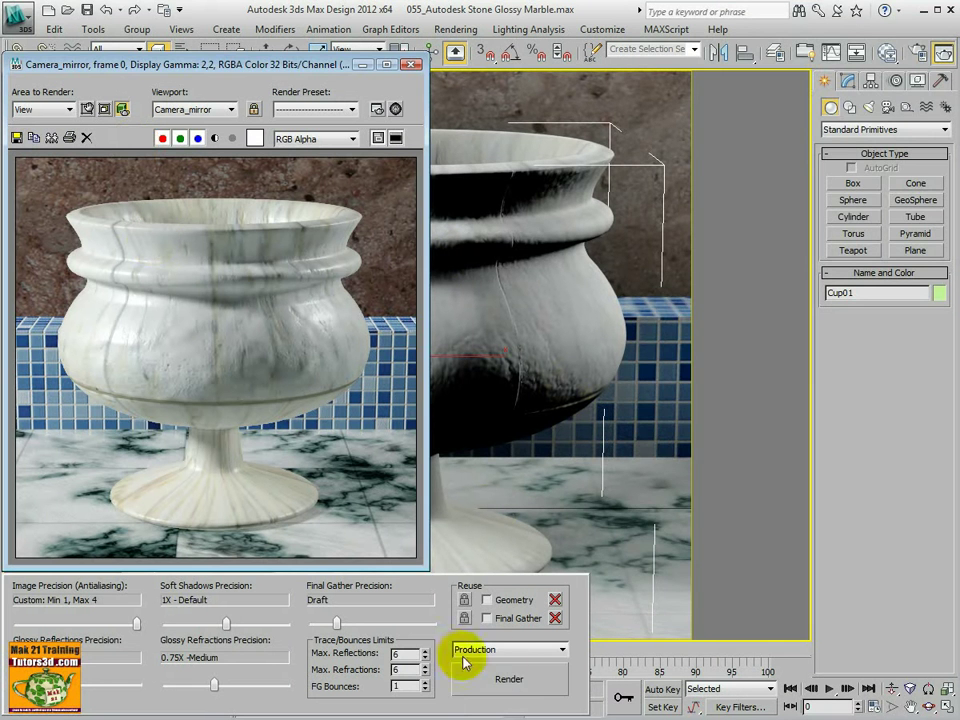
pyautogui.click(508, 671)
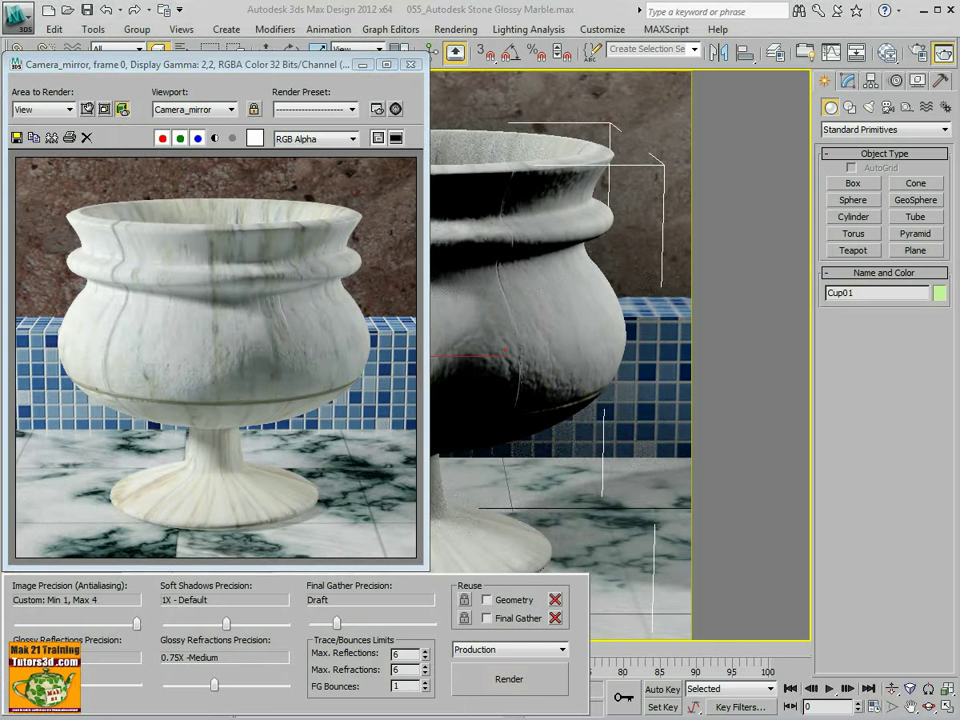
pyautogui.press('m')
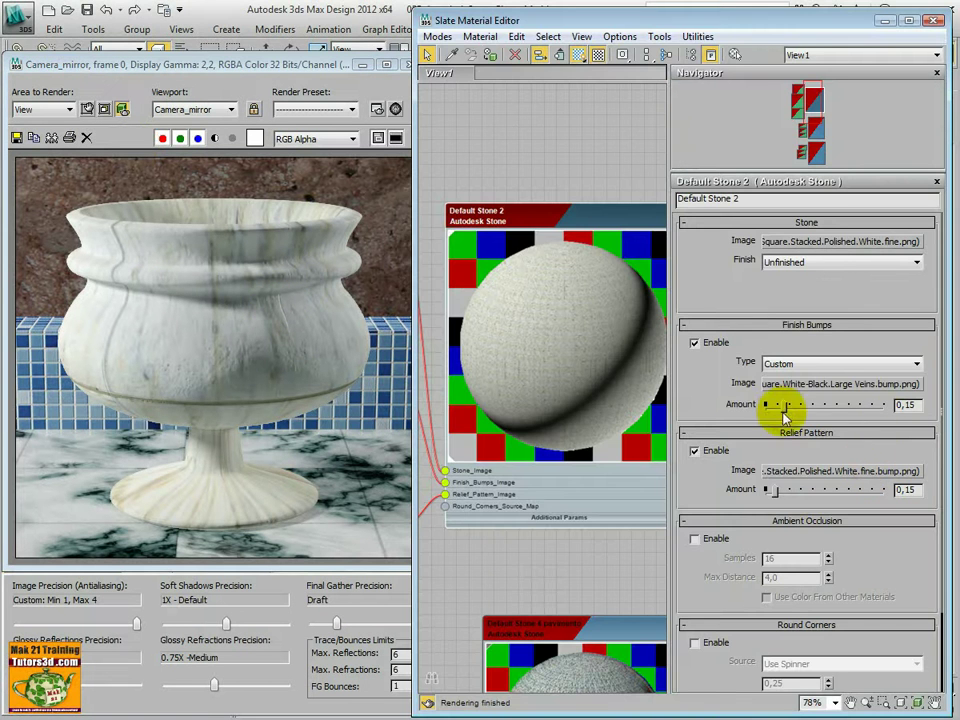
# Step: Set Default Stone 2's Finish Bumps Amount to 0.4 and re-render the Camera_mirror view
pyautogui.moveTo(785, 410); pyautogui.dragTo(790, 410)
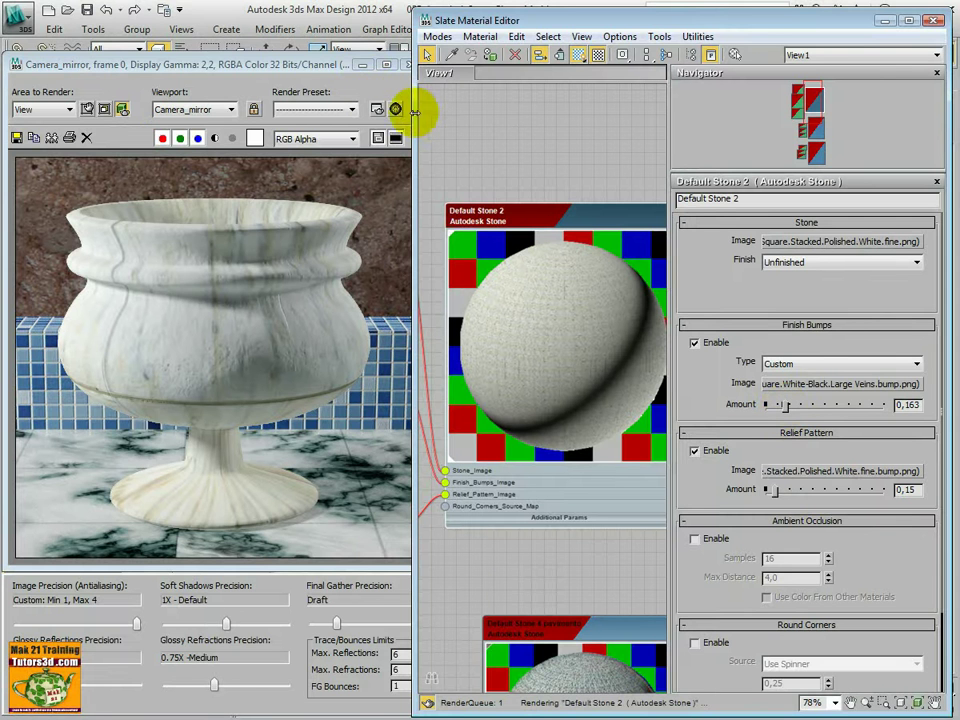
pyautogui.moveTo(415, 111); pyautogui.dragTo(585, 137)
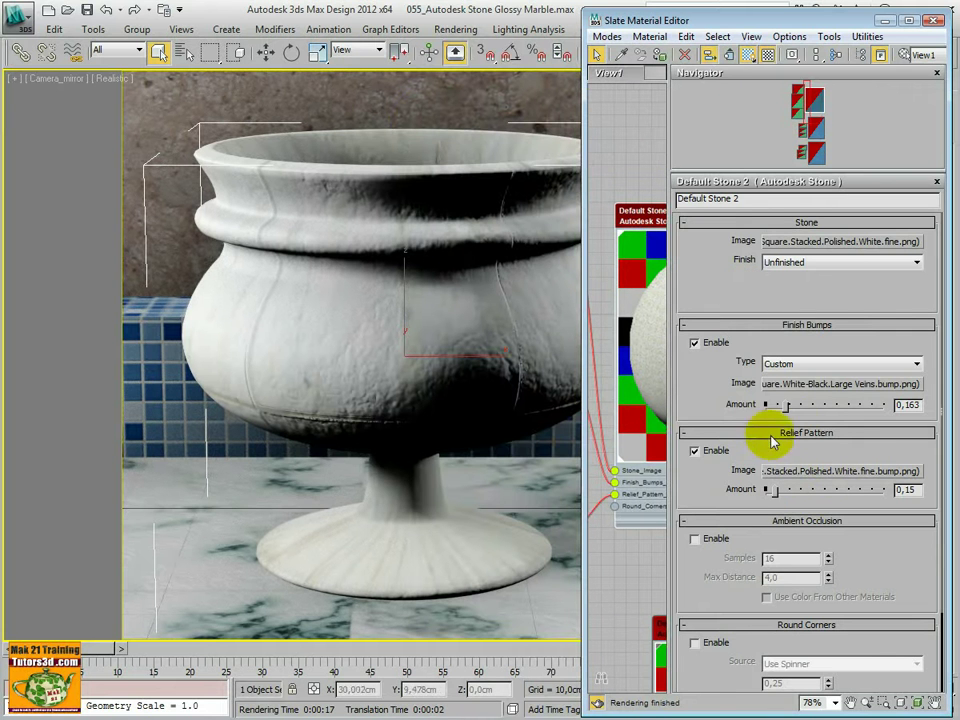
pyautogui.moveTo(787, 404); pyautogui.dragTo(811, 405)
pyautogui.click(905, 405)
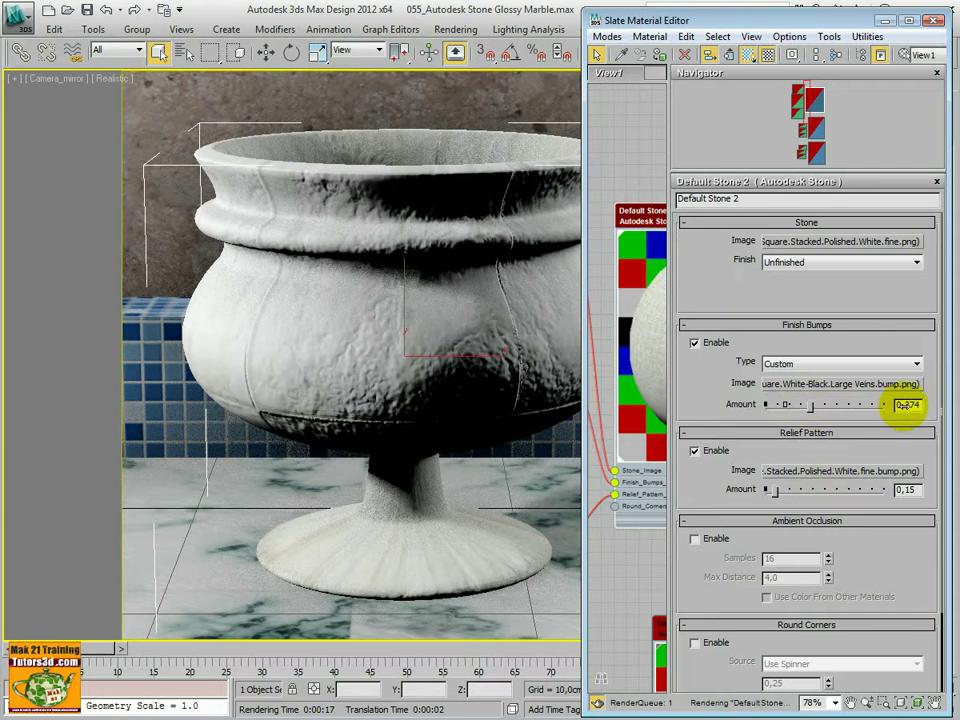
pyautogui.write('0.4')
pyautogui.press('Return')
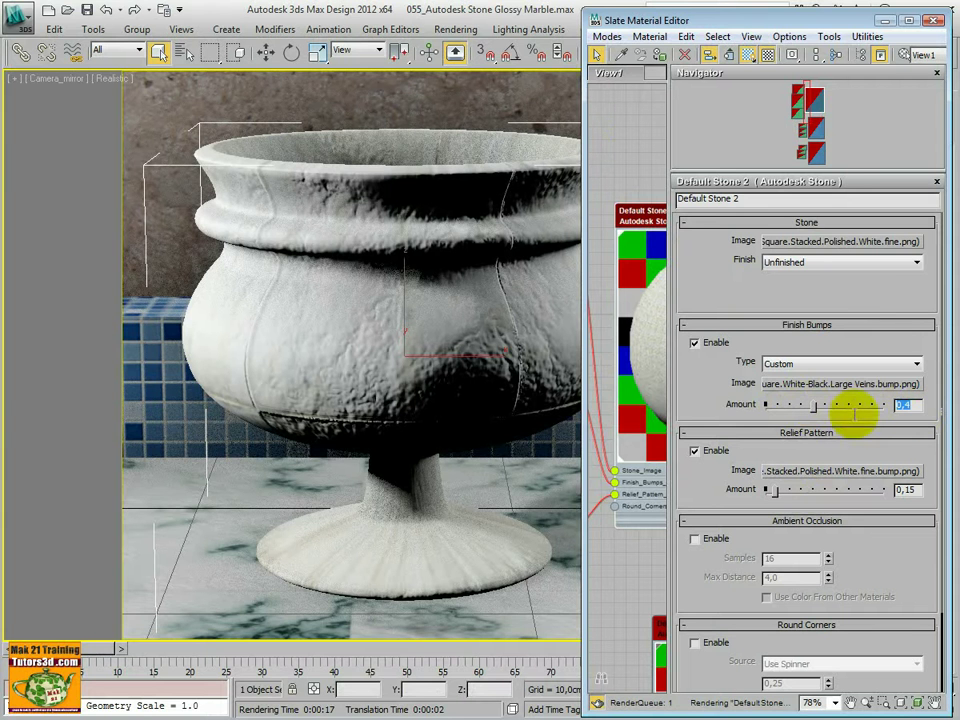
pyautogui.click(509, 679)
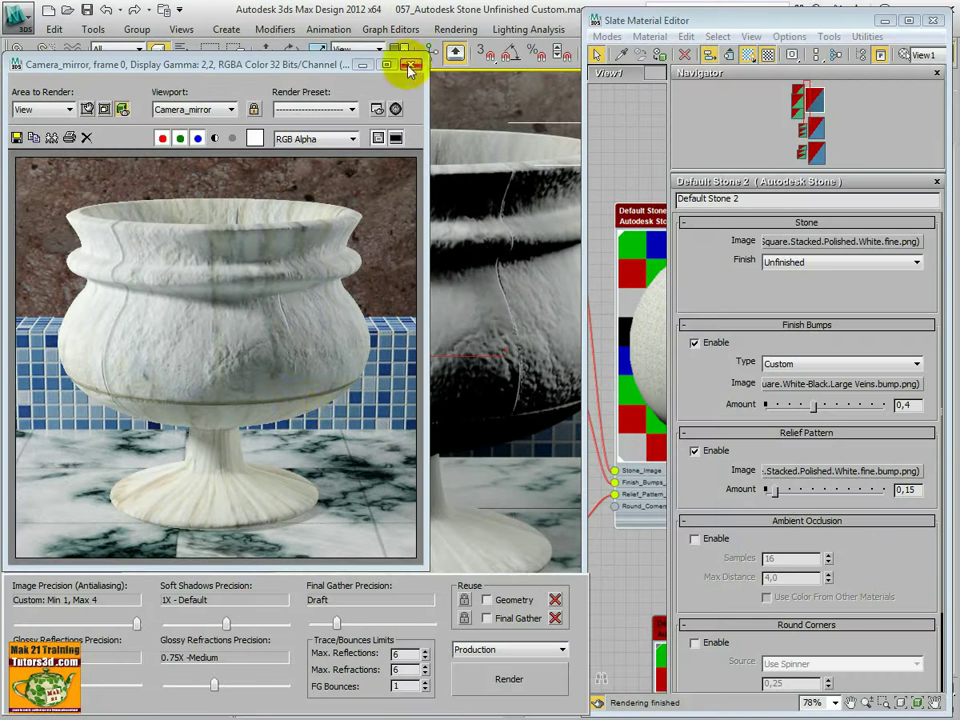
# Step: Close the render window and reopen the Slate Material Editor on Default Stone 2's settings
pyautogui.click(411, 66)
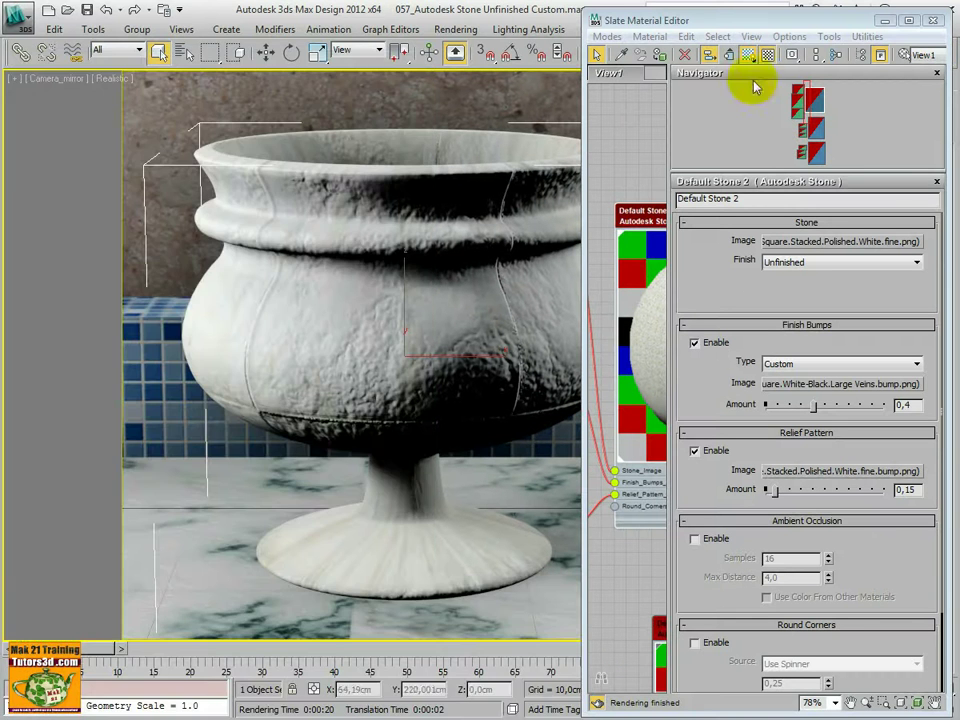
pyautogui.click(934, 19)
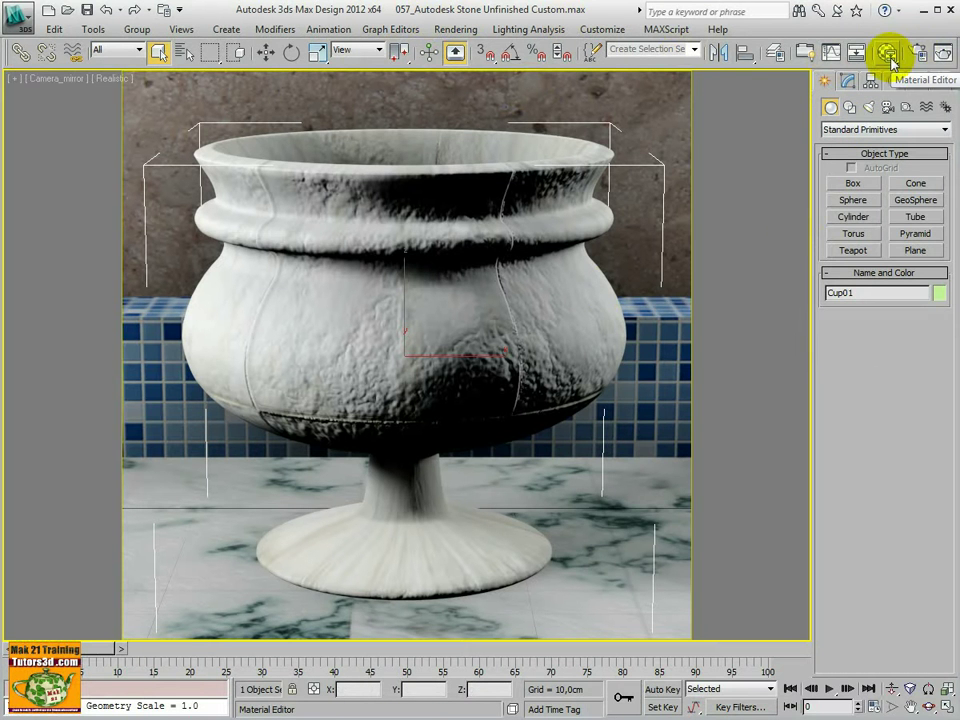
pyautogui.click(889, 56)
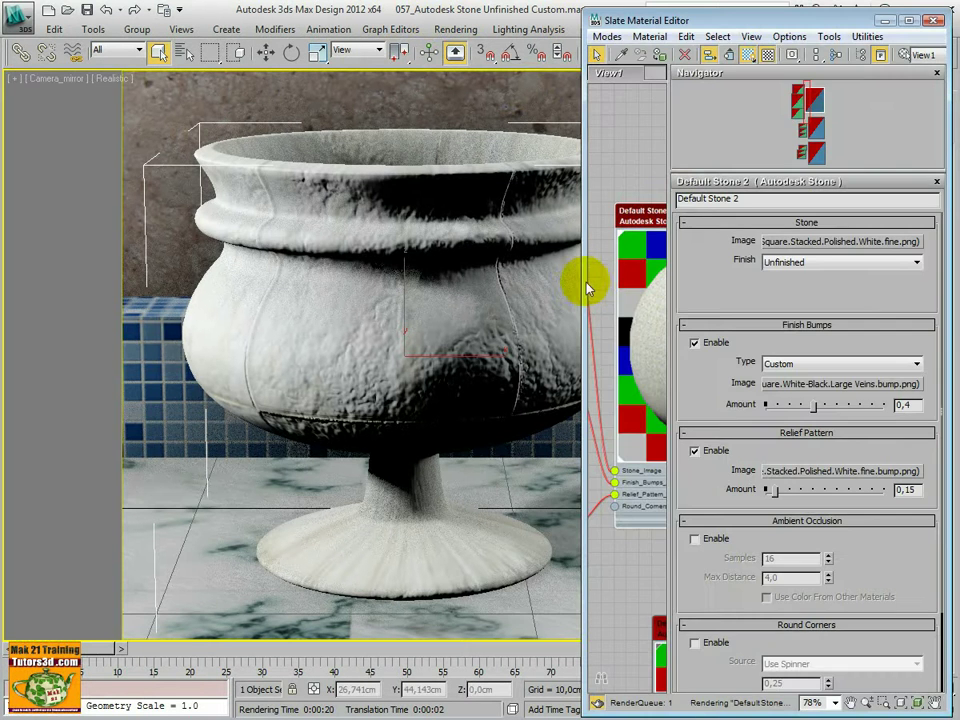